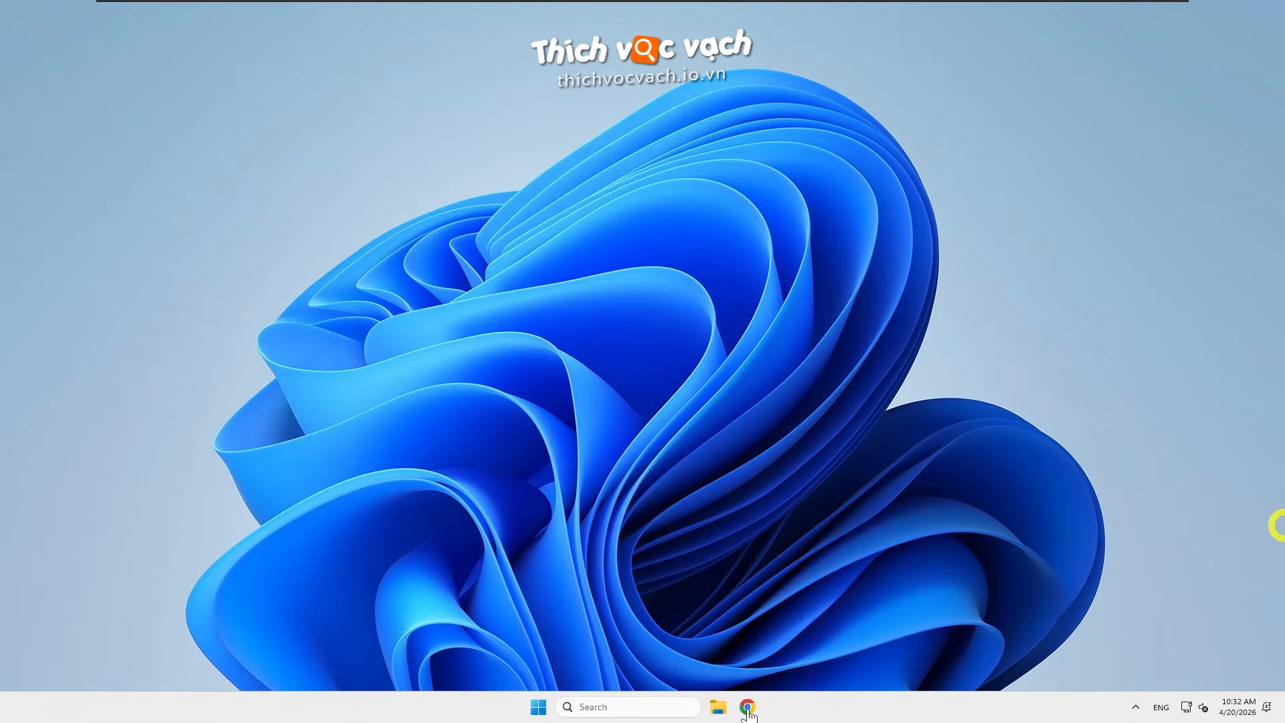
- Switch to Chrome and load the nhvboot.com website
left_click(747, 711)
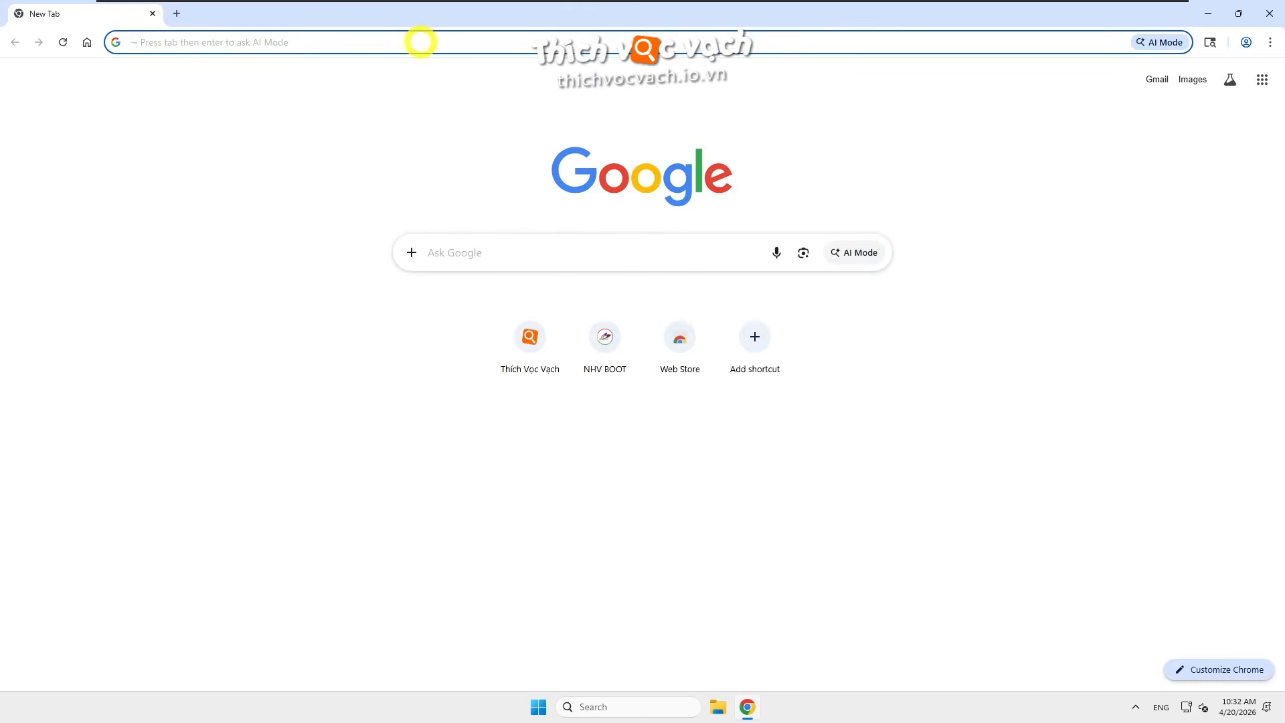
left_click(415, 41)
type("nhvboot.com")
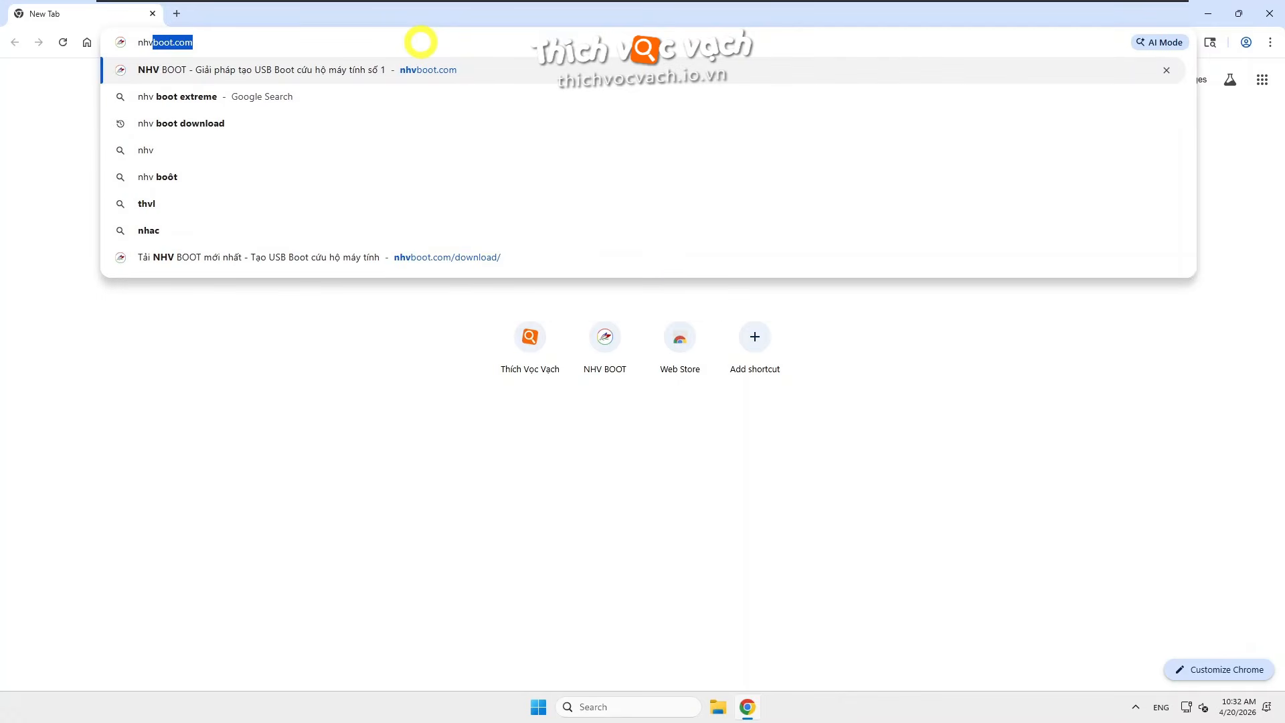
key("Return")
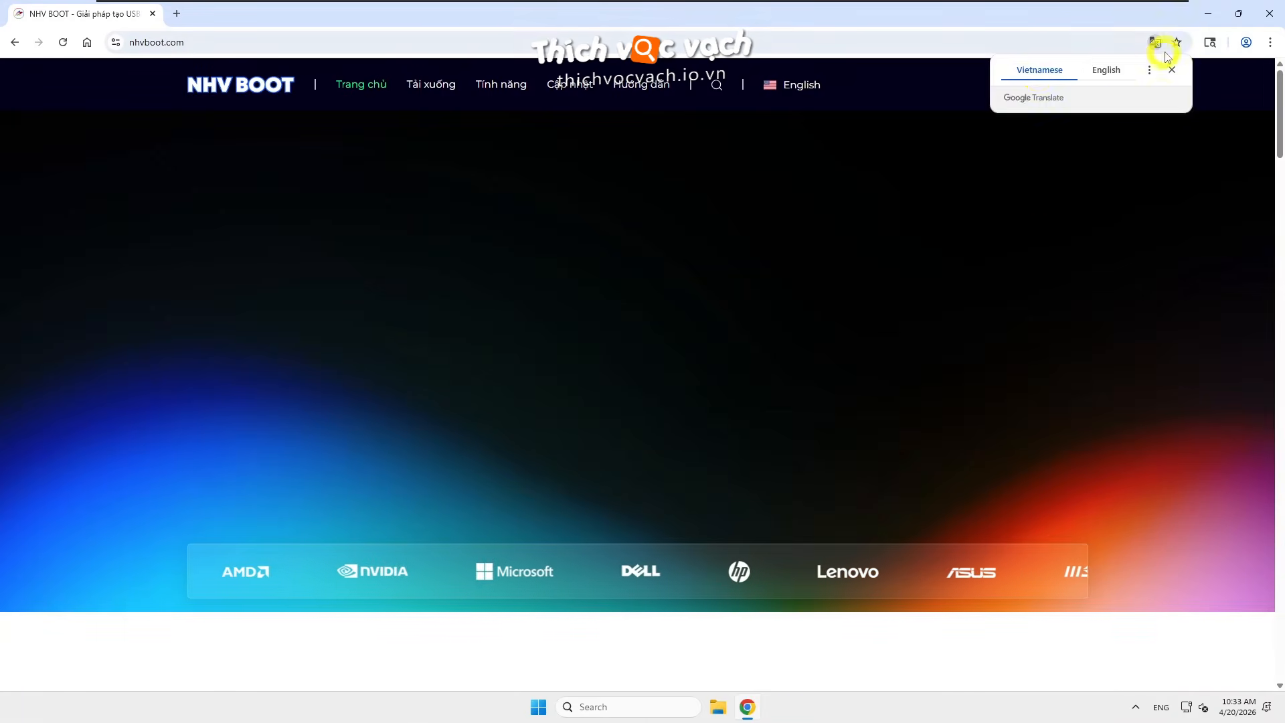
- Download the NHV BOOT standard package nhvboot-standard-v2100.zip from the site's download page and check its progress
left_click(431, 85)
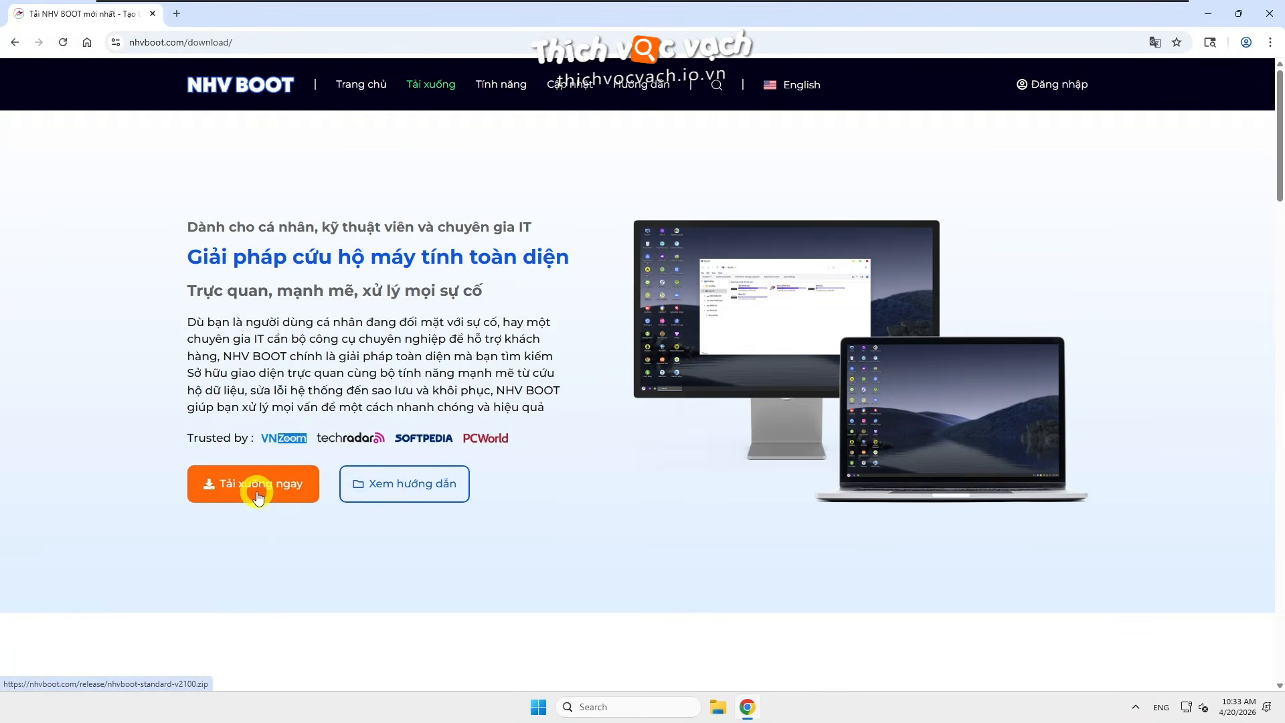
left_click(258, 495)
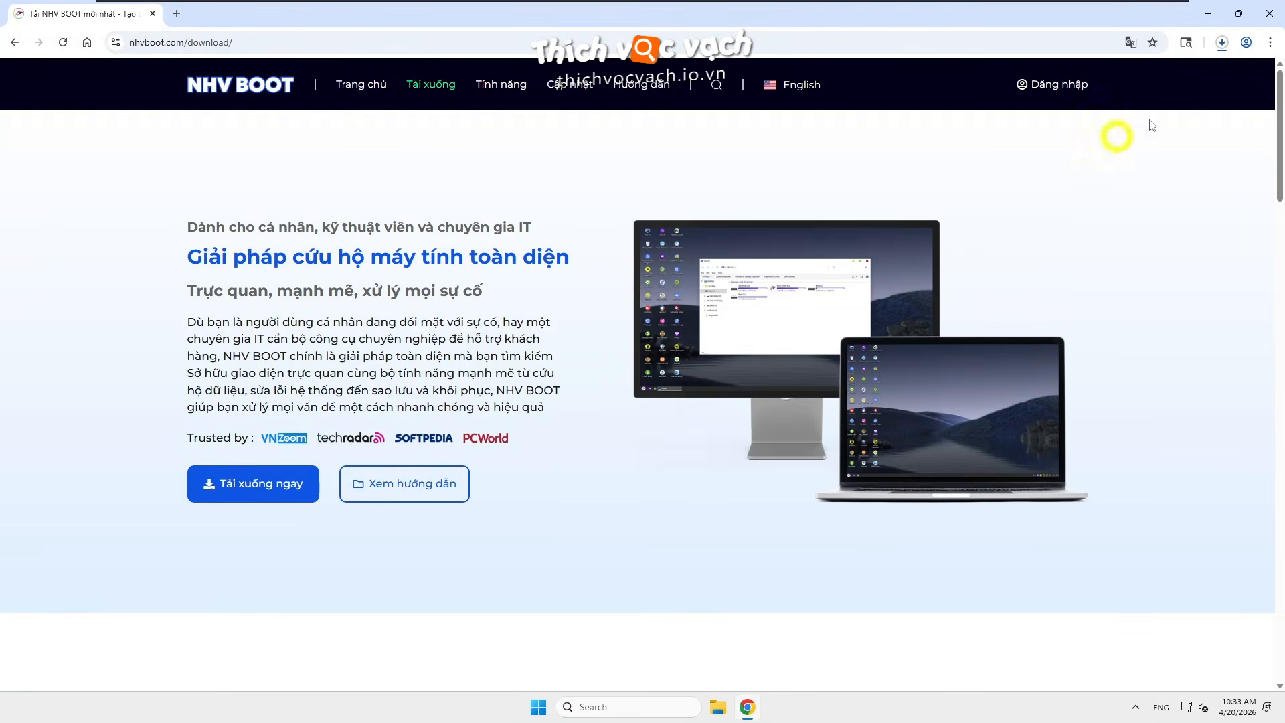
left_click(1222, 42)
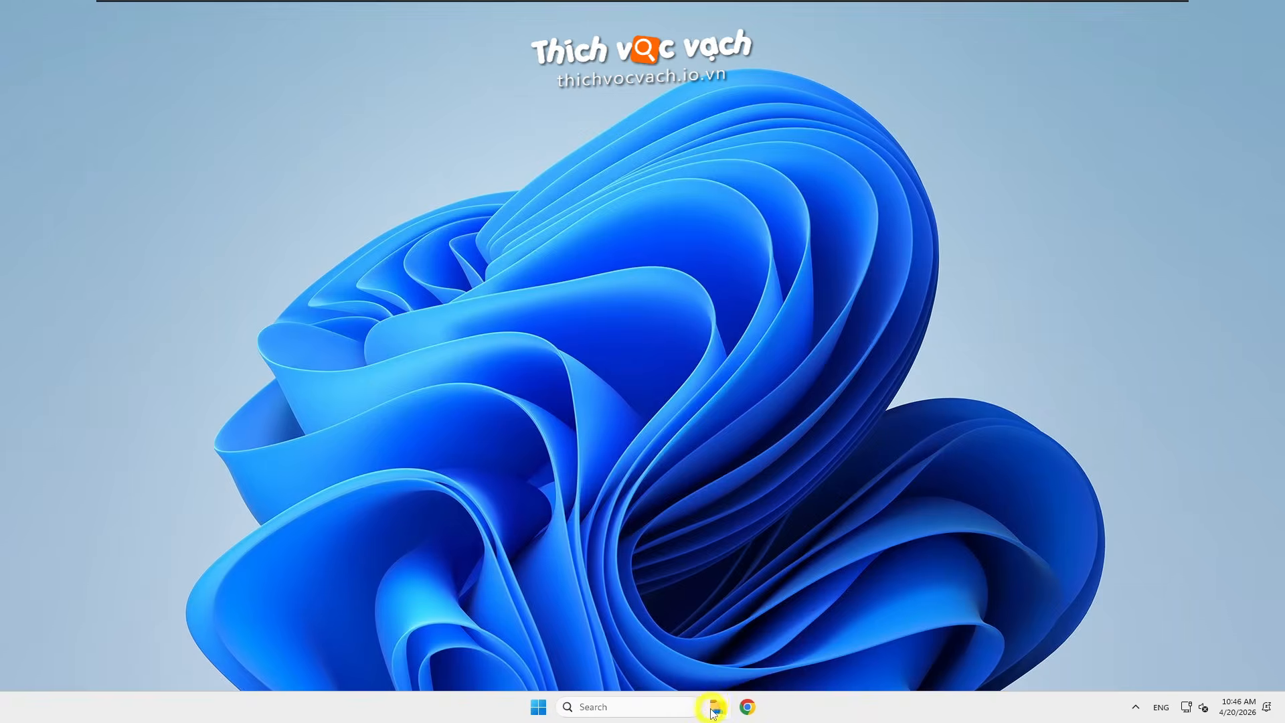
- Switch to File Explorer and extract nhvboot-standard-v2100.zip in the Downloads folder
left_click(717, 706)
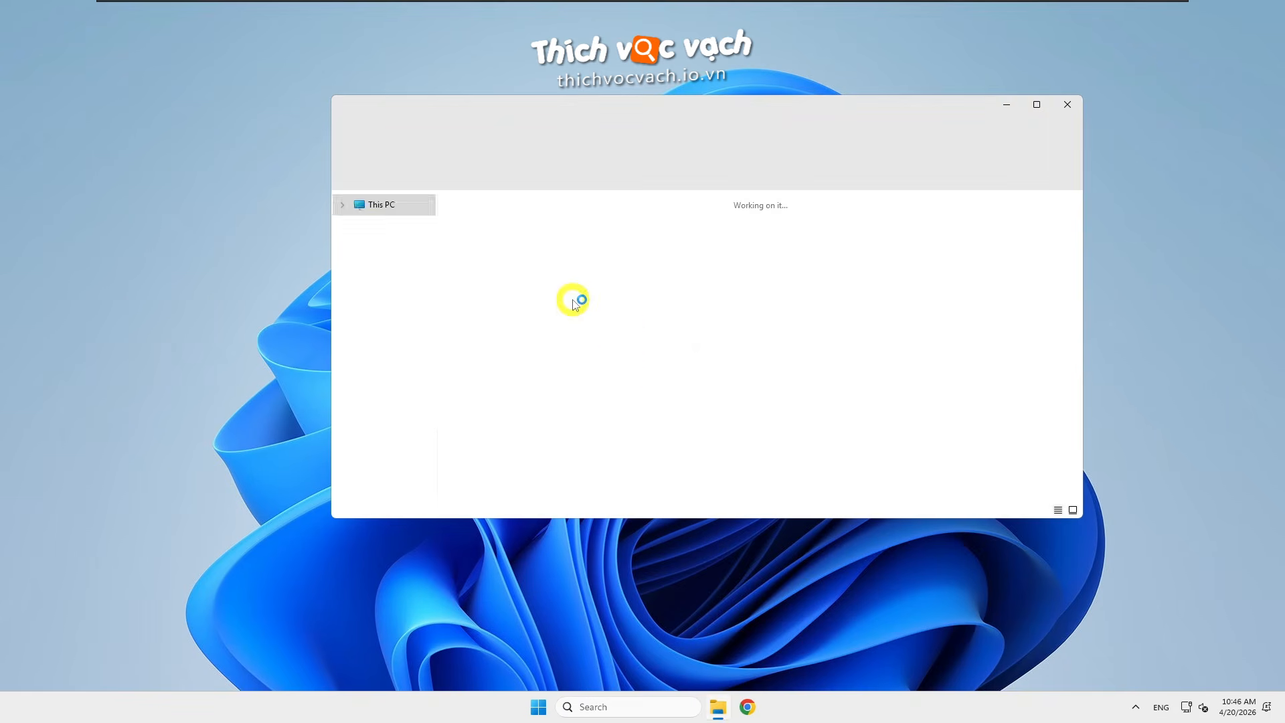
left_click(385, 290)
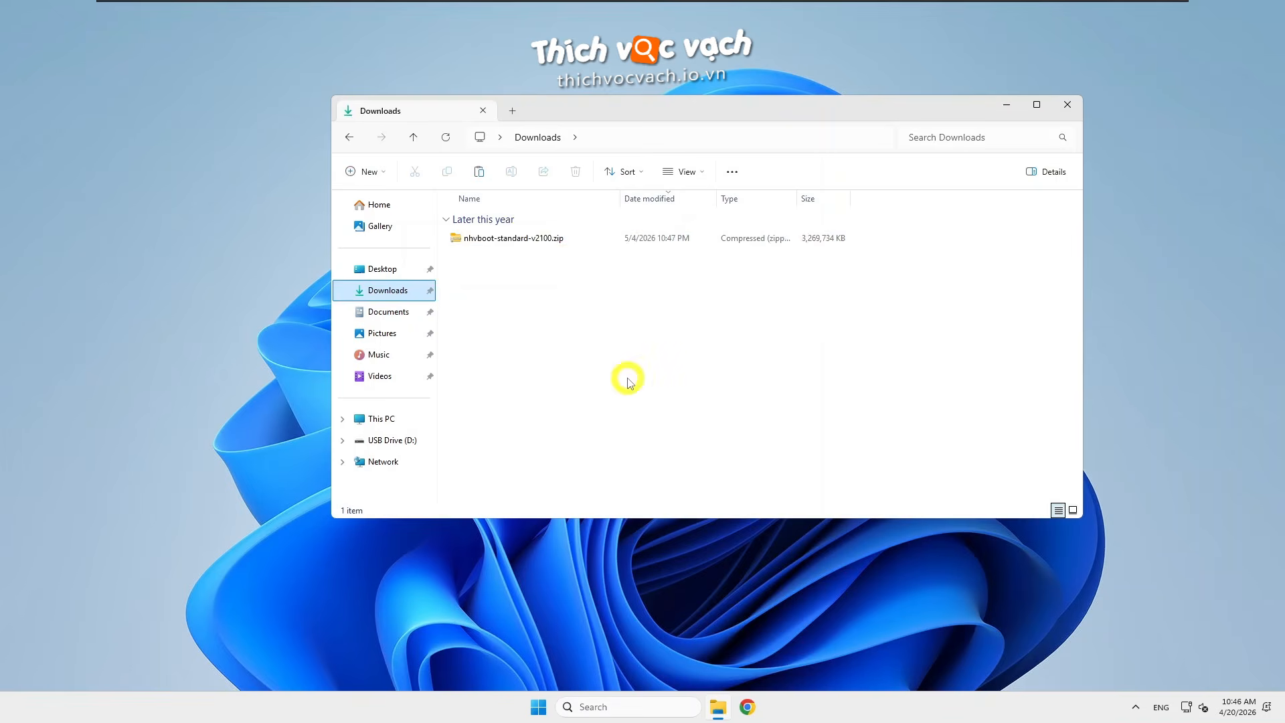
left_click(499, 239)
right_click(501, 239)
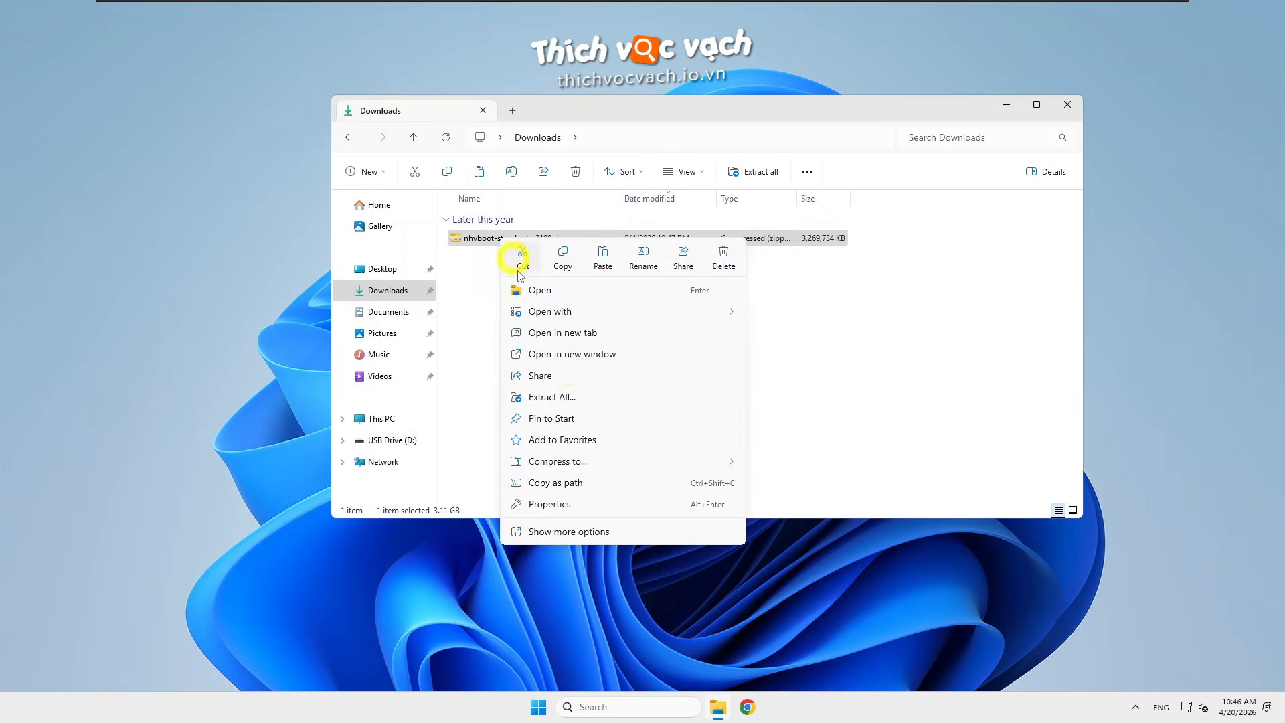
left_click(562, 396)
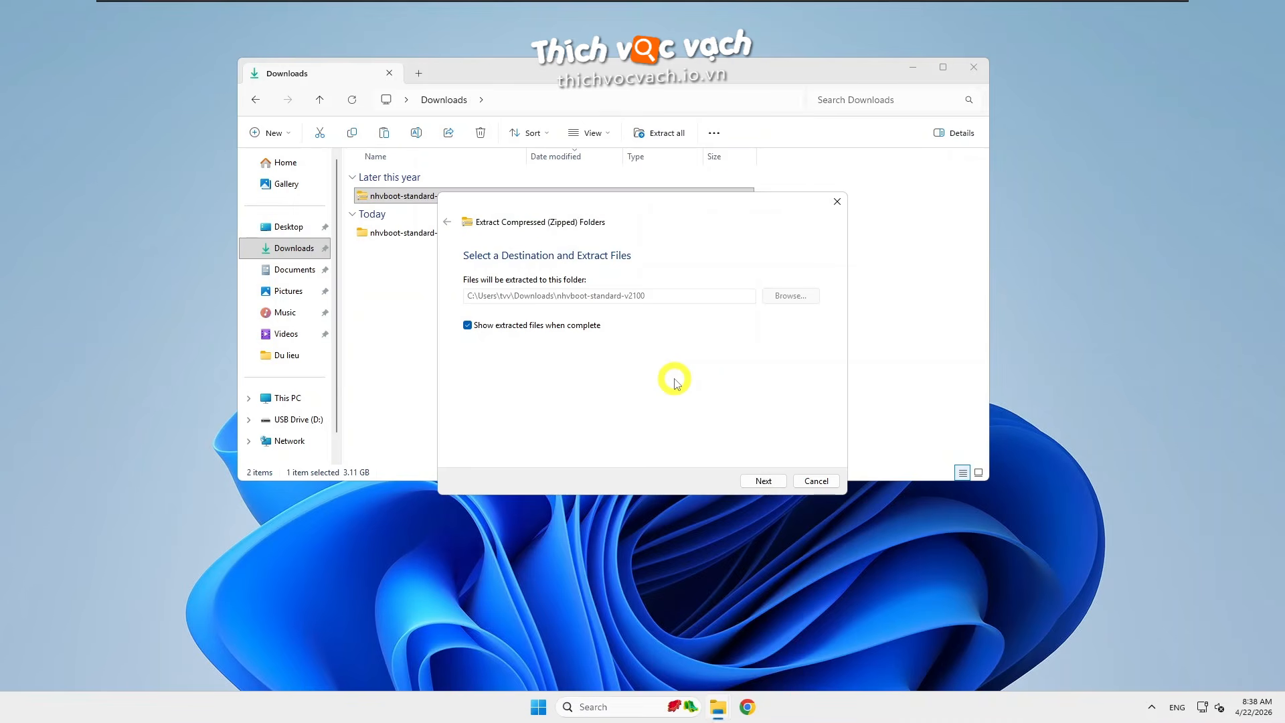
- Open the Boot Tools - Cong cu folder inside the extracted nhvboot-standard-v2100 folder
left_click(447, 233)
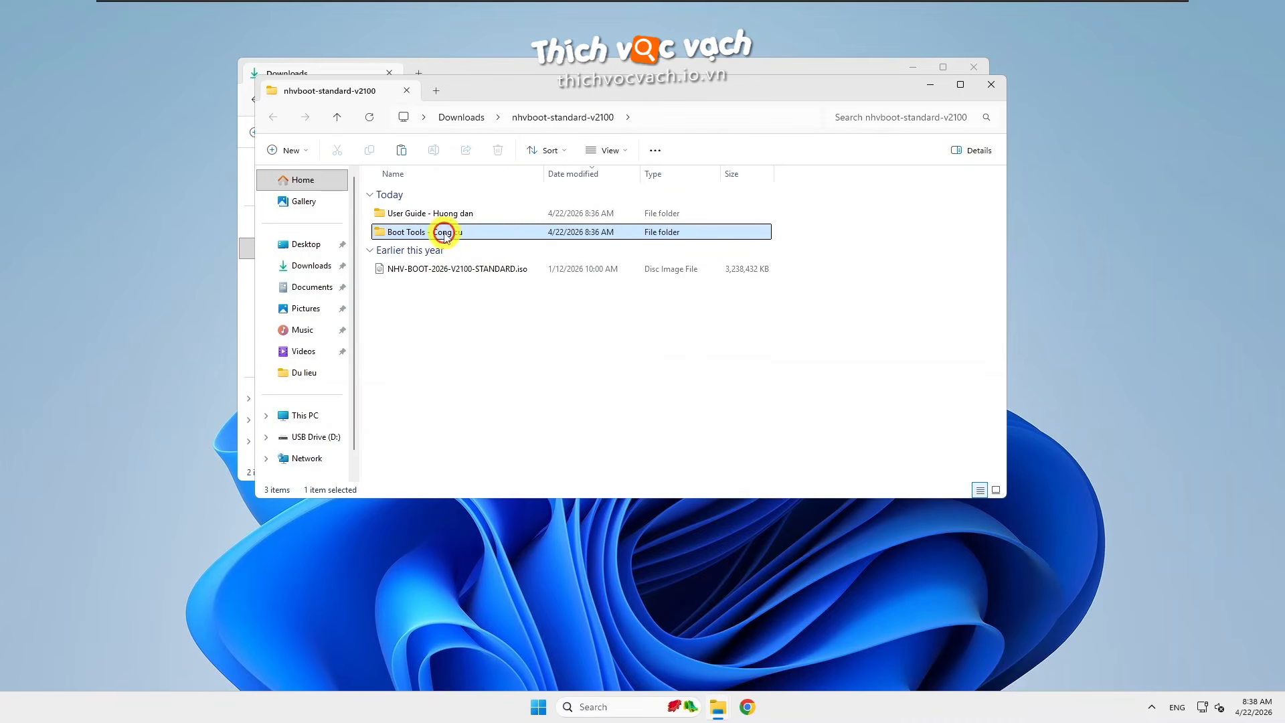
left_click(484, 215)
left_click(482, 233)
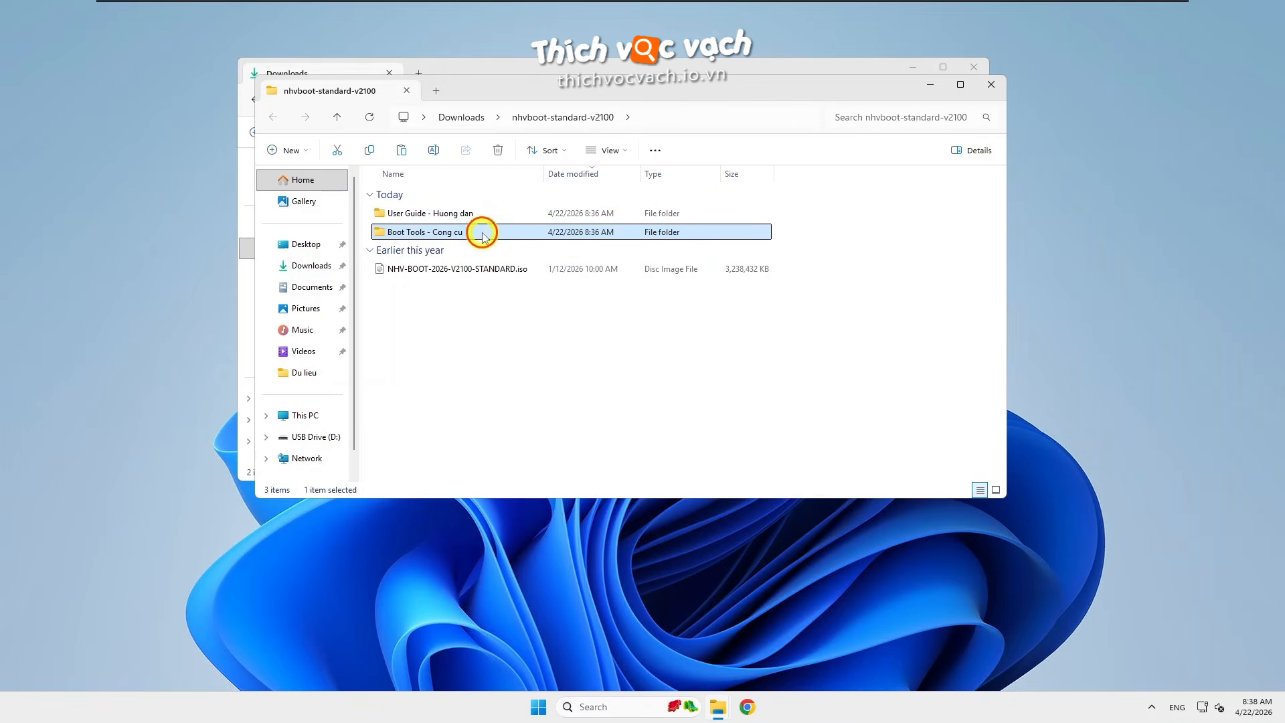
key("F2")
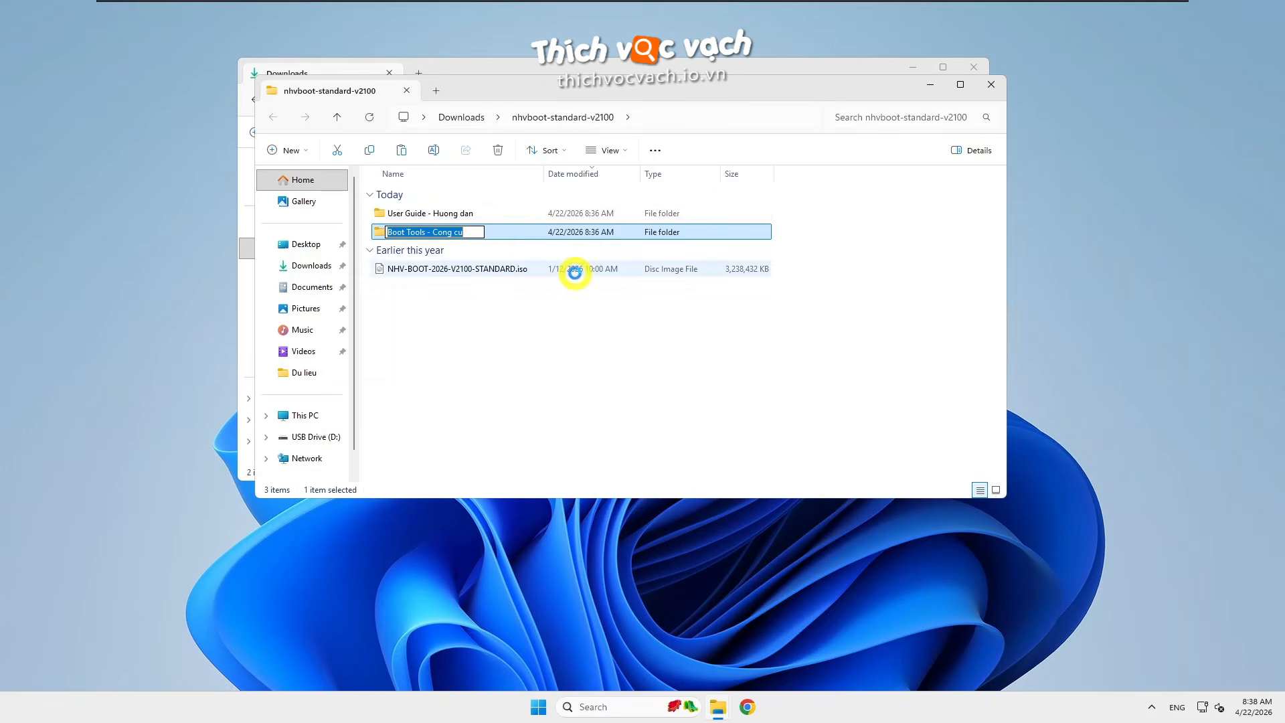
left_click(513, 234)
double_click(513, 234)
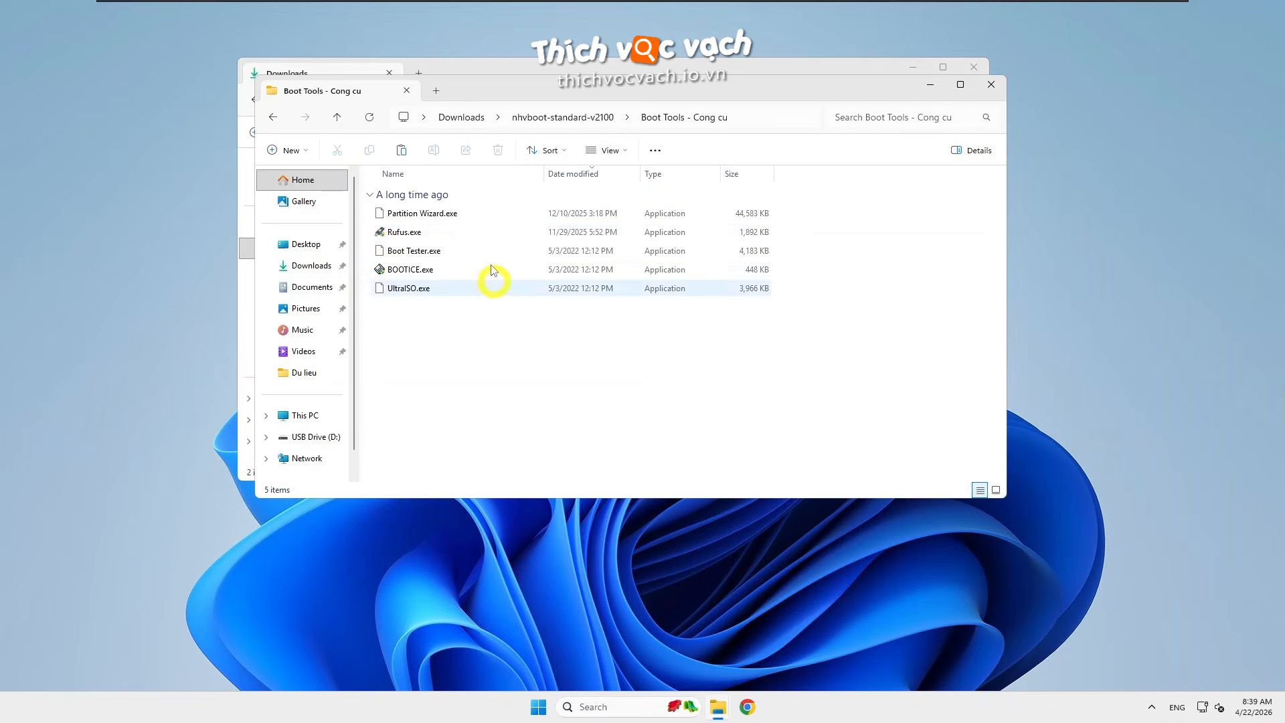
- Launch Rufus from the boot tools and choose the 16 GB D: drive with NHV-BOOT-2026-V2100-STANDARD.iso as the boot image
left_click(492, 234)
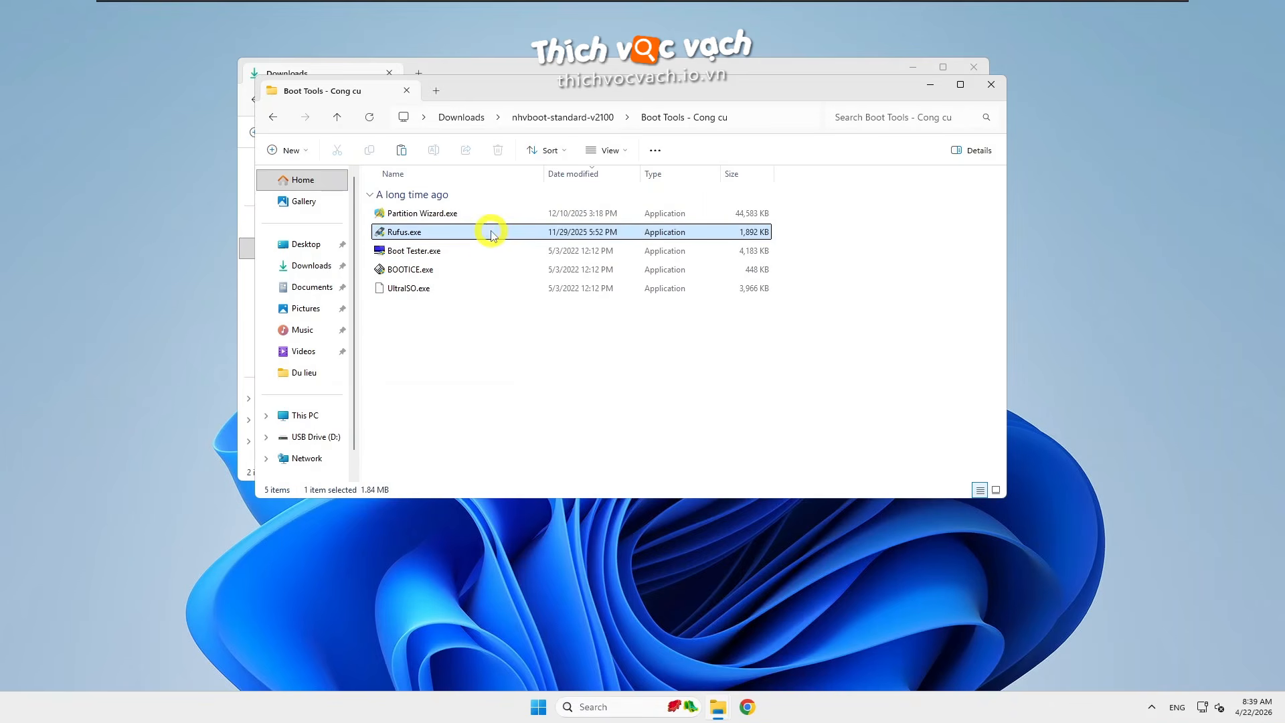
double_click(492, 234)
left_click(641, 198)
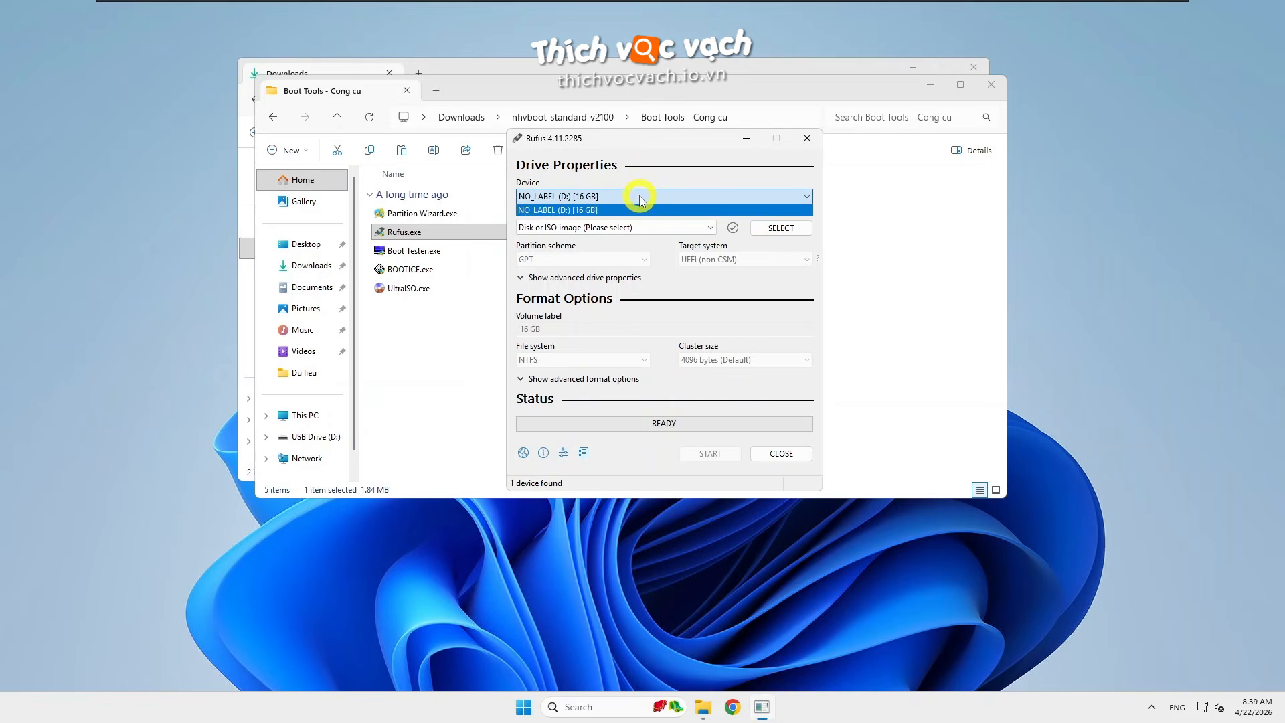
left_click(641, 211)
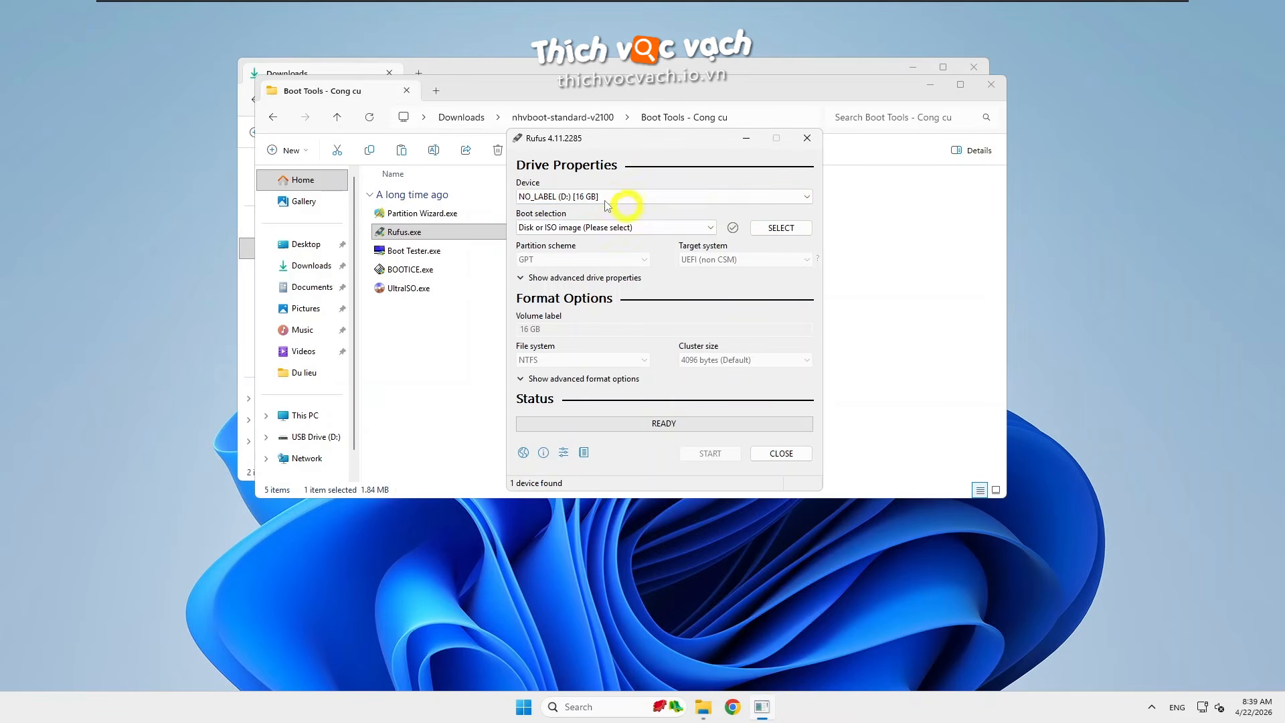
left_click(644, 229)
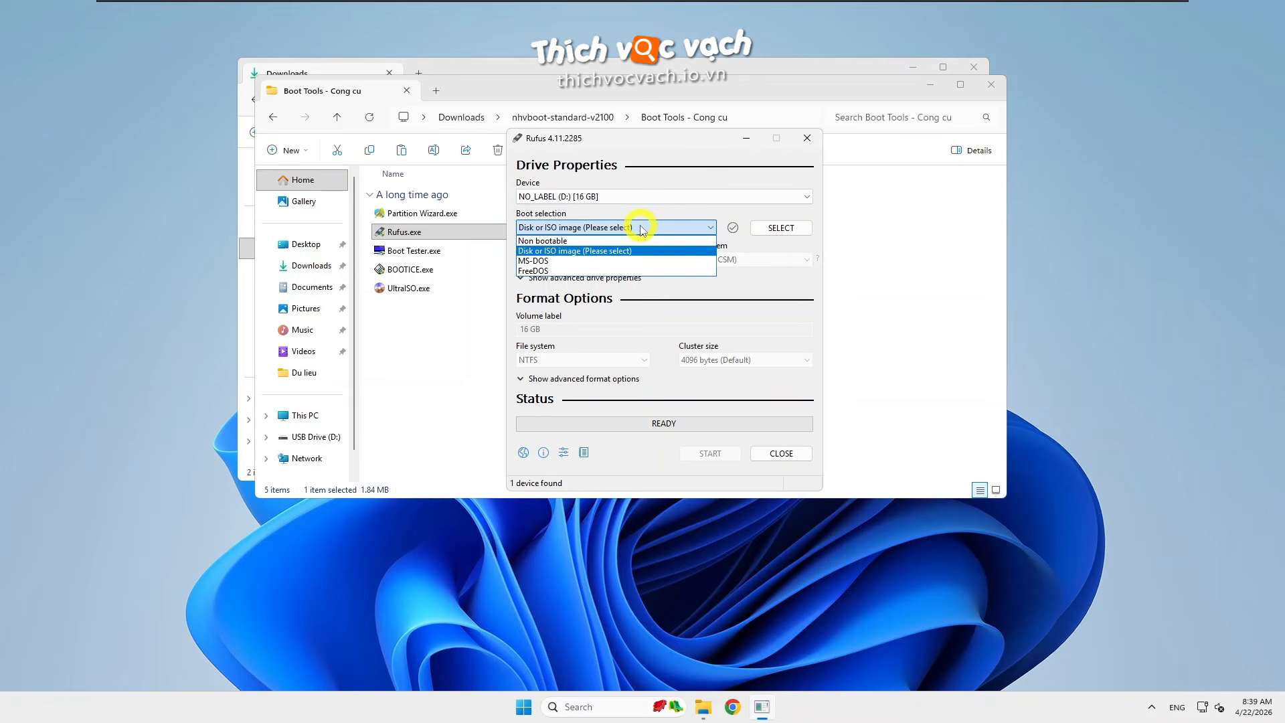
left_click(641, 229)
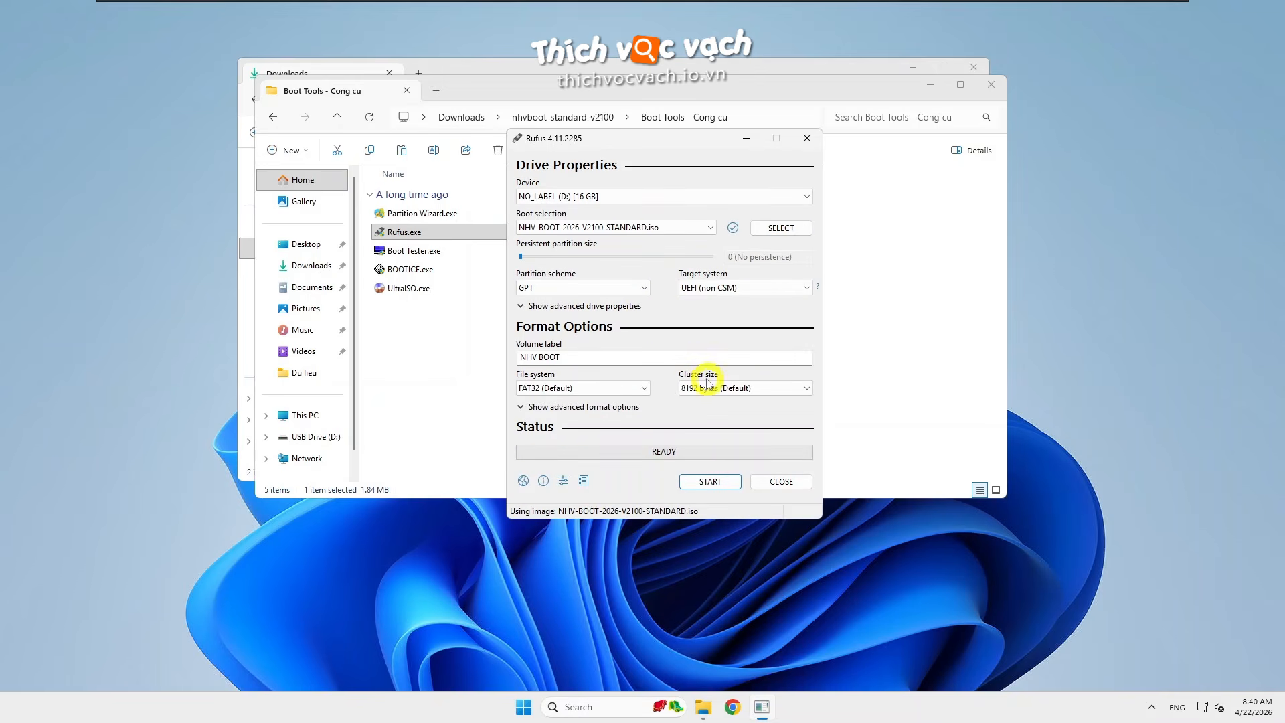
- Set the partition scheme to MBR and start writing the USB drive, accepting the erasure of its data
left_click(645, 288)
left_click(646, 288)
left_click(646, 288)
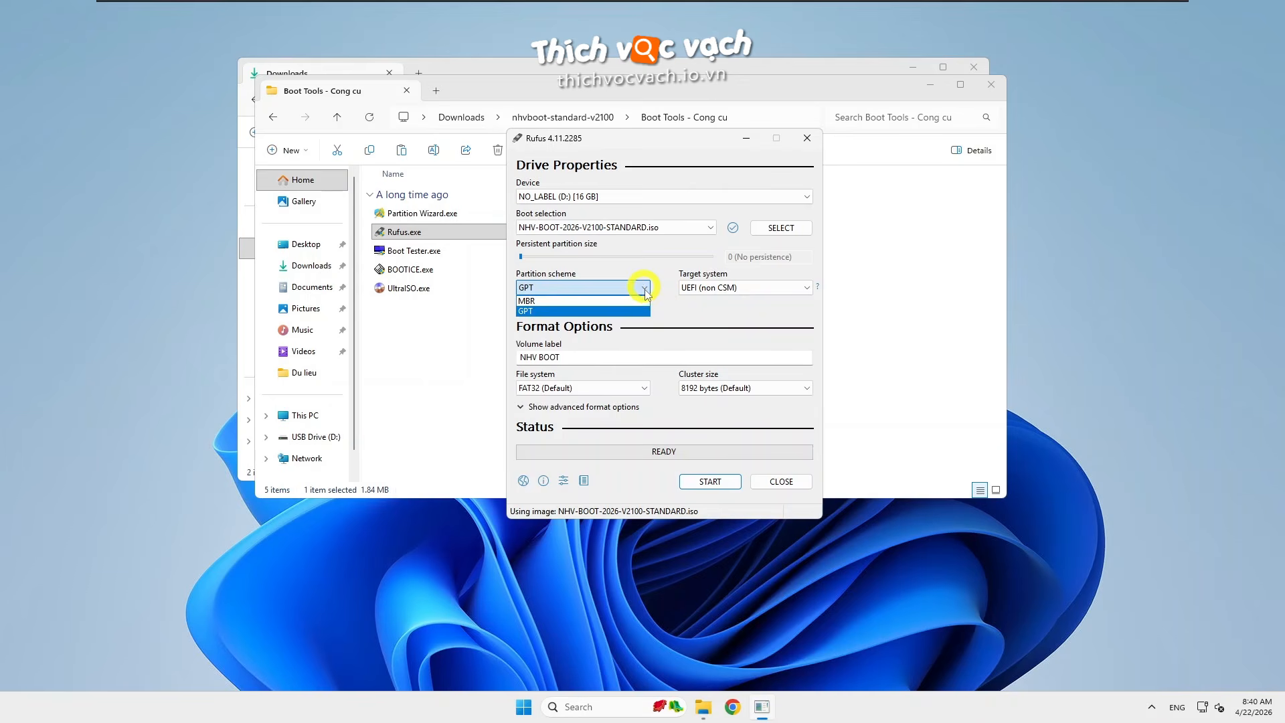
left_click(645, 302)
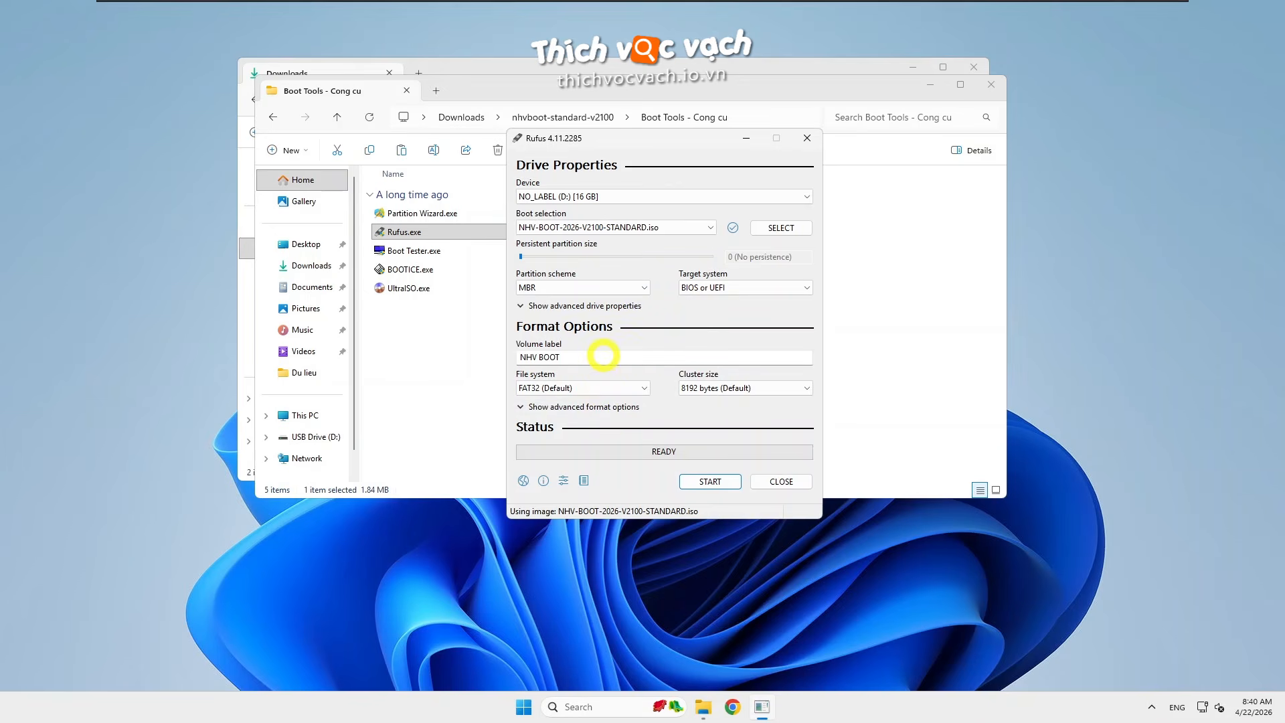
left_click(726, 483)
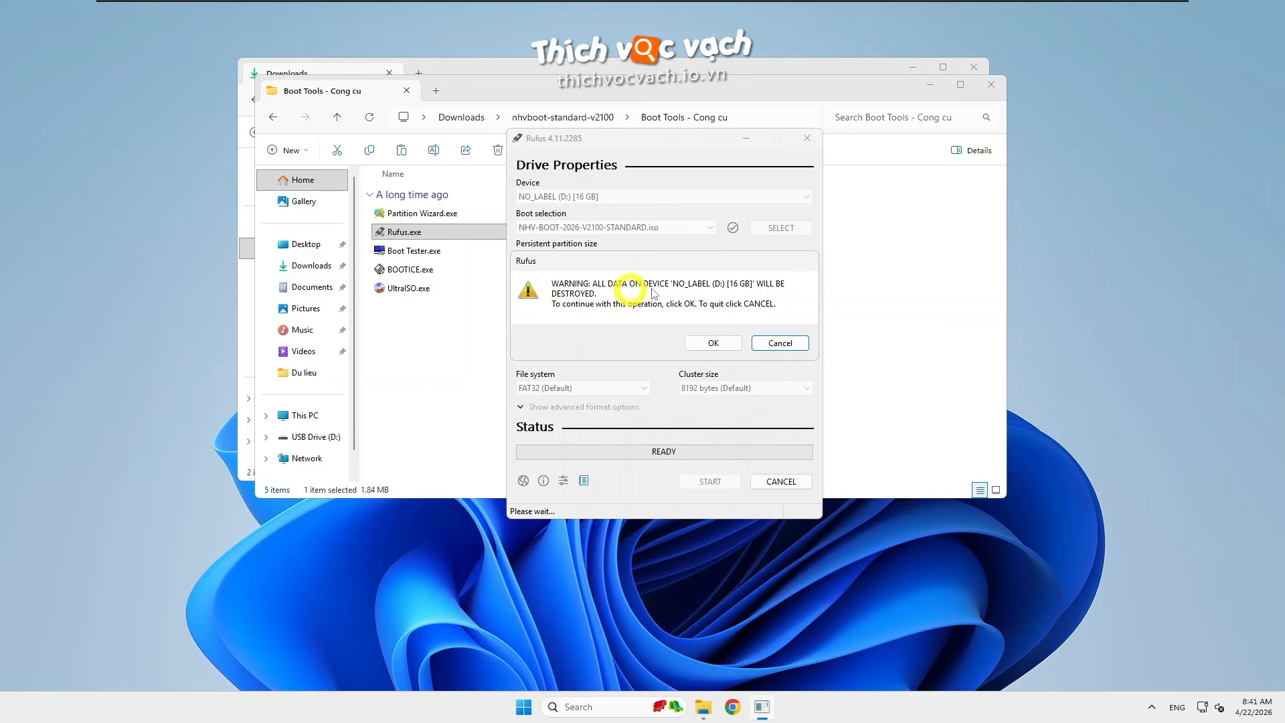
left_click(713, 342)
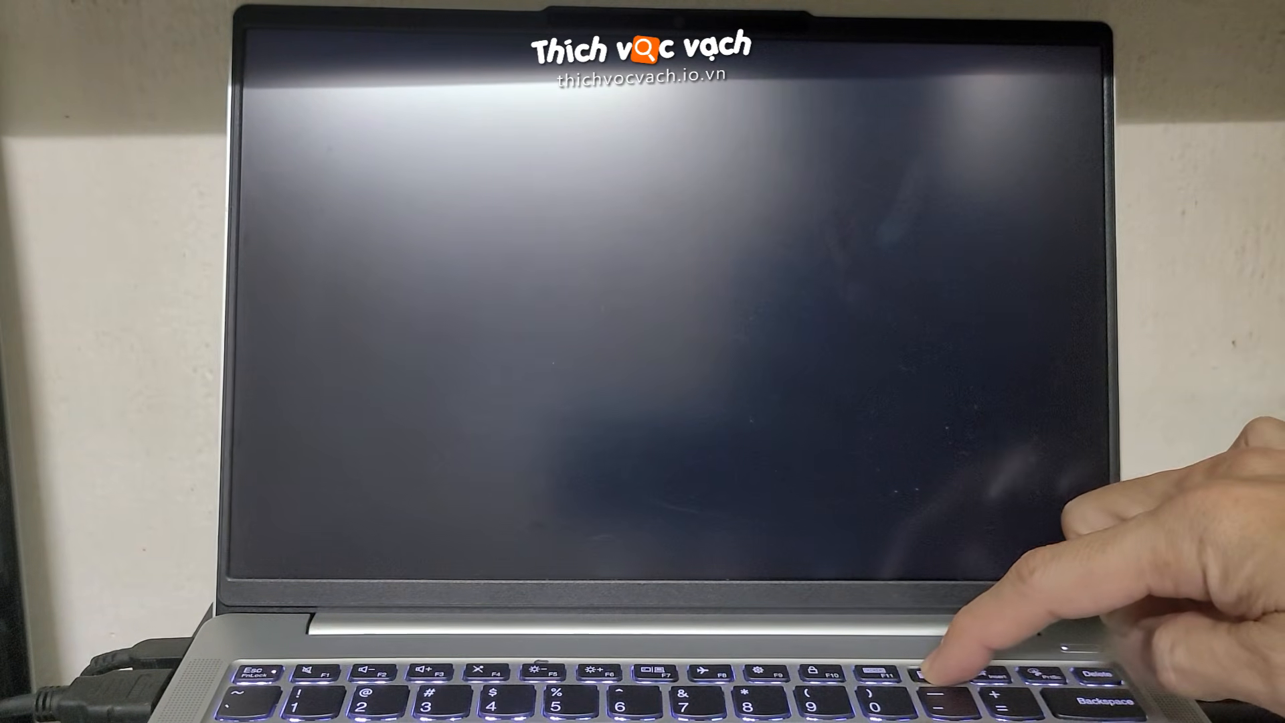
- Boot the laptop from the EFI USB Device (ADATA USB Flash Drive) through the boot device selection
key("F12")
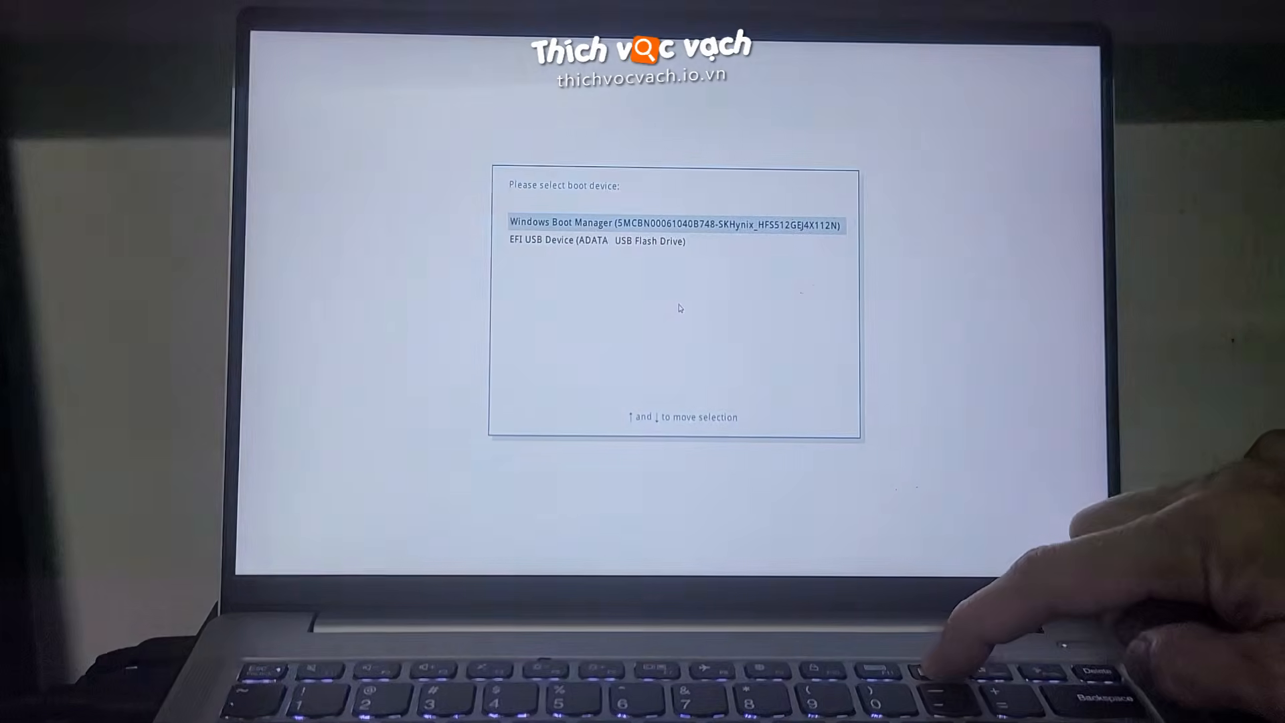
key("Down")
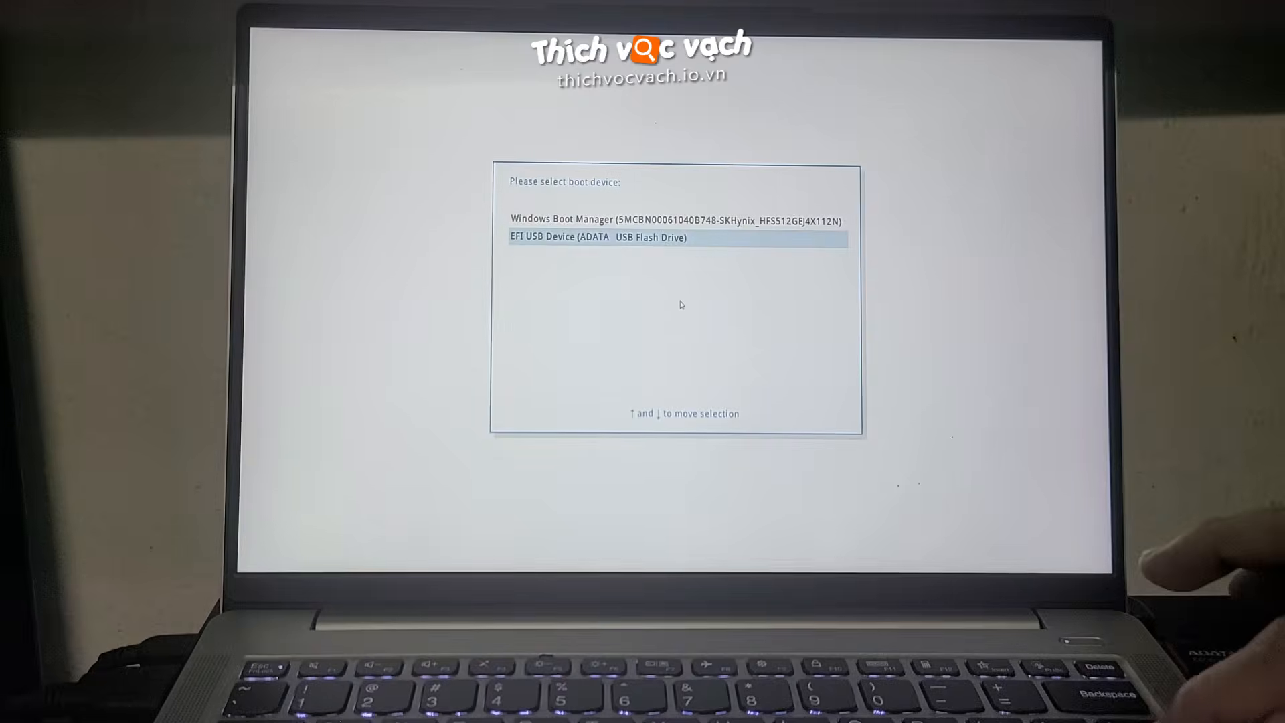
key("Return")
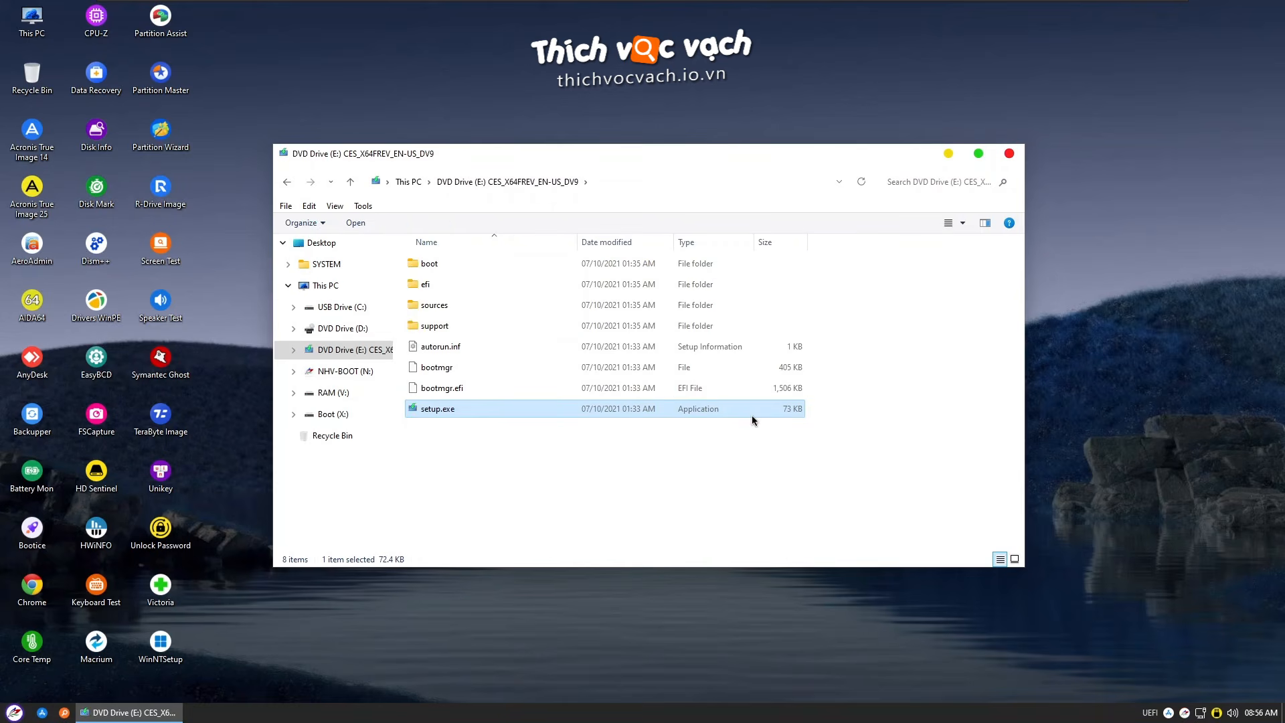
- Run setup.exe from the DVD drive (E:) in the NHV BOOT environment
double_click(752, 415)
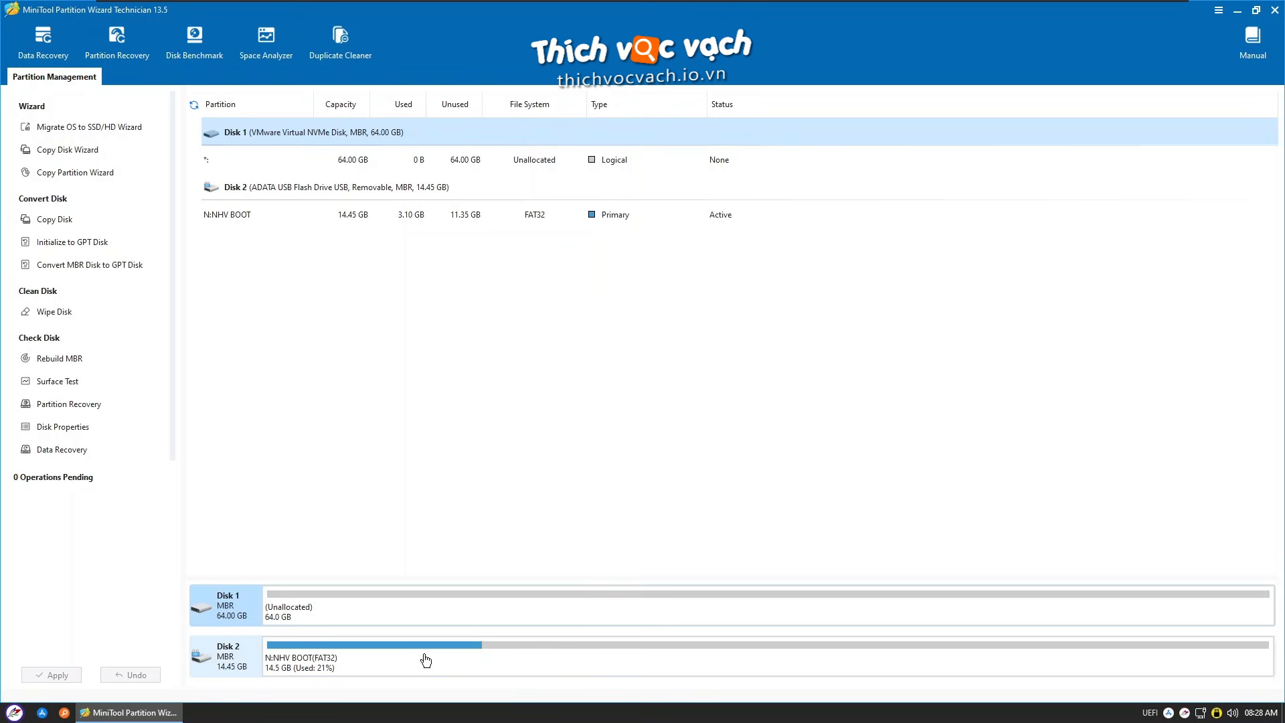
- Resize the NHV BOOT partition on Disk 2 to 4 GB, leaving the remaining space unallocated after it
left_click(231, 660)
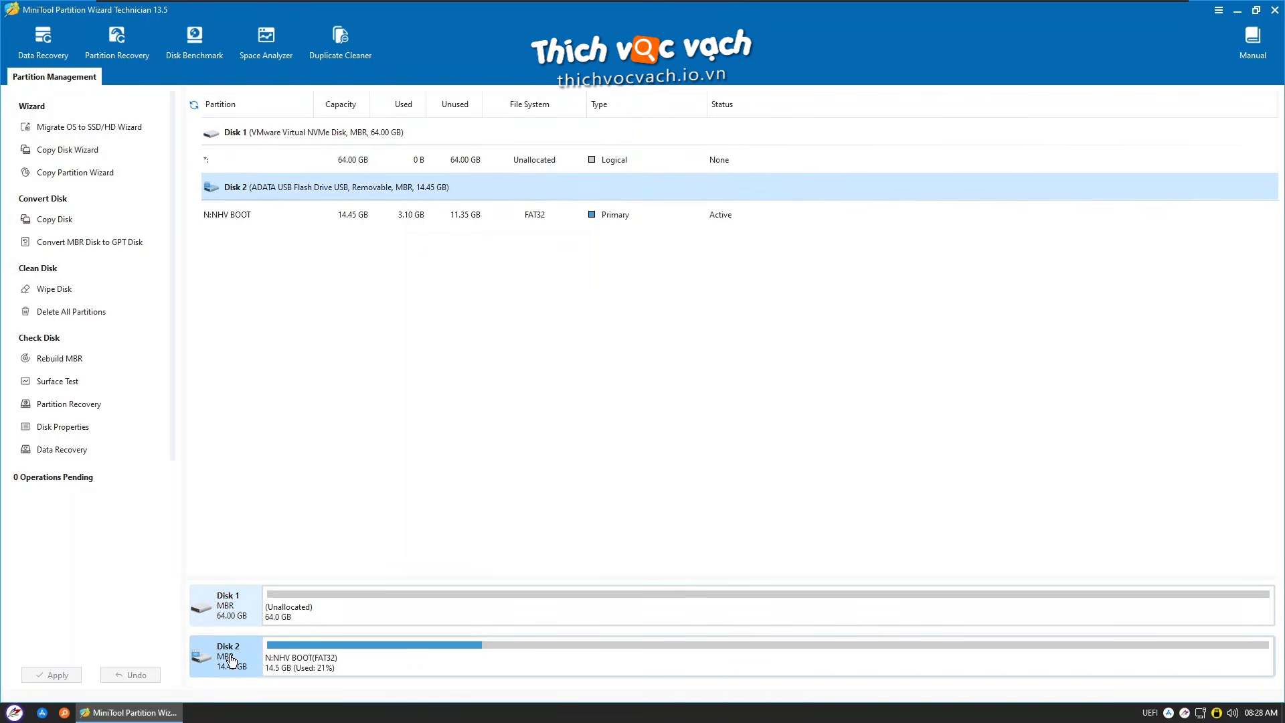
right_click(409, 658)
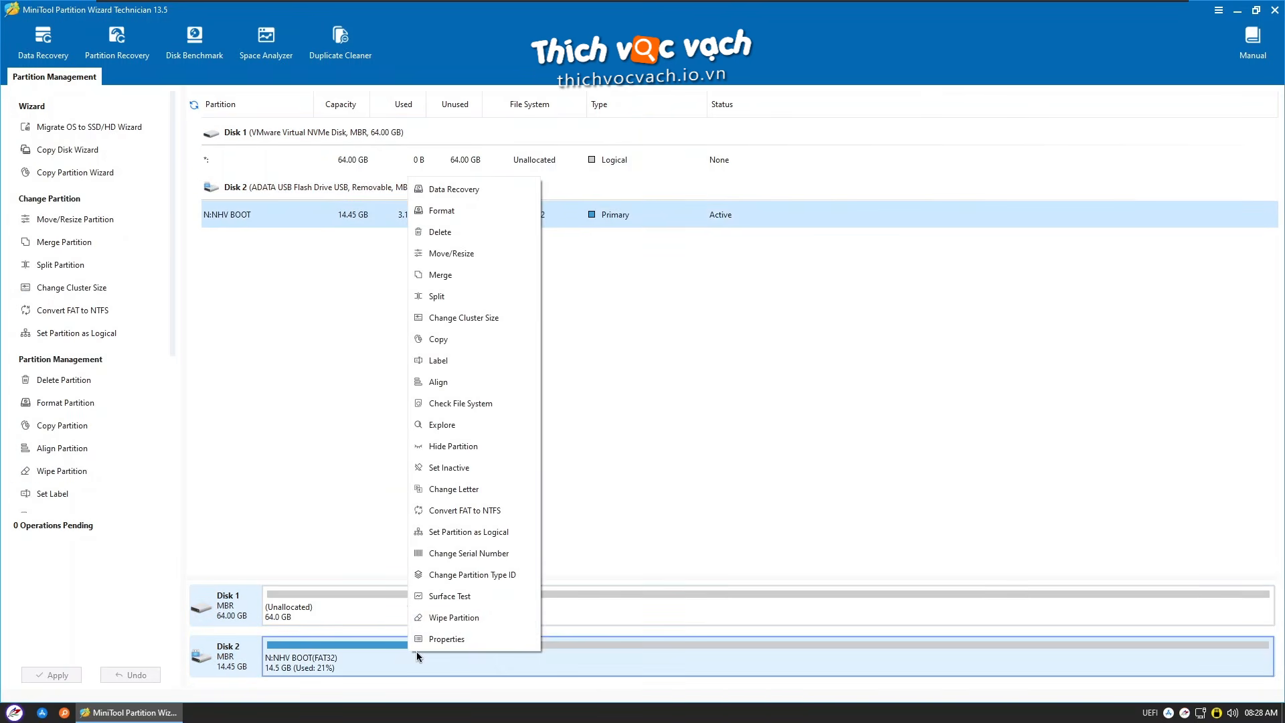
left_click(501, 260)
left_click_drag(819, 317, 588, 317)
left_click(643, 376)
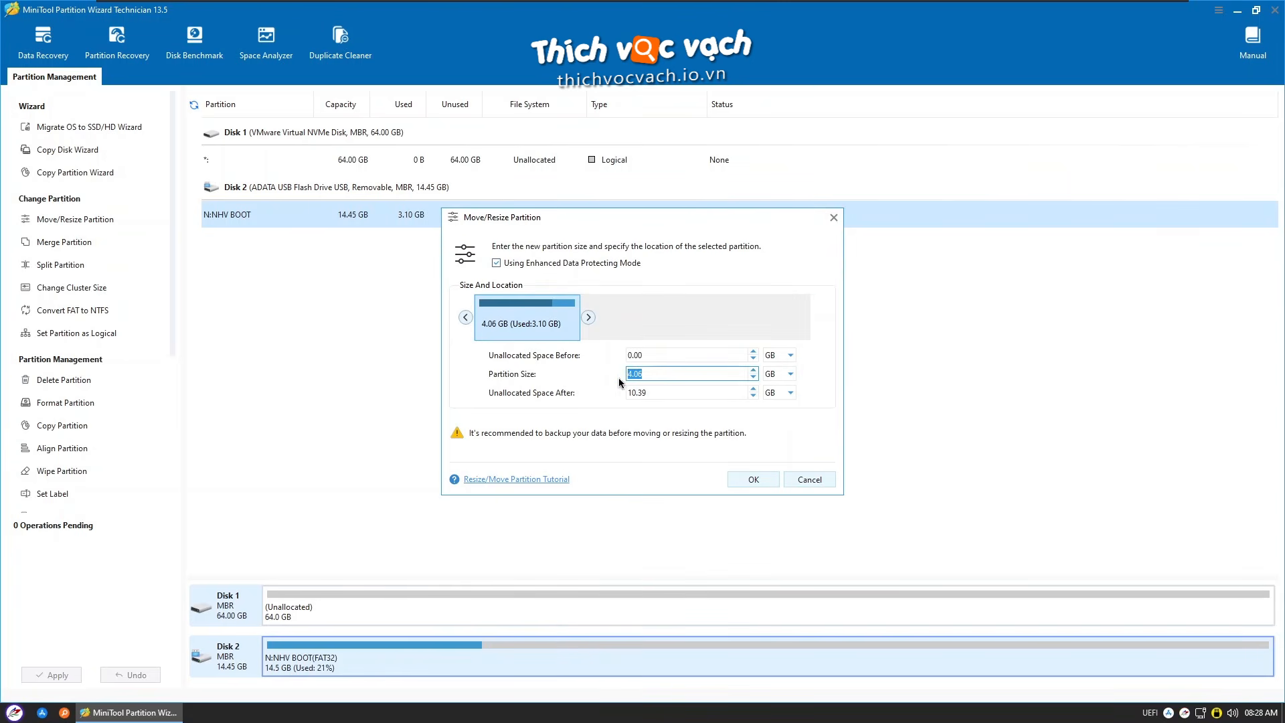
left_click(753, 481)
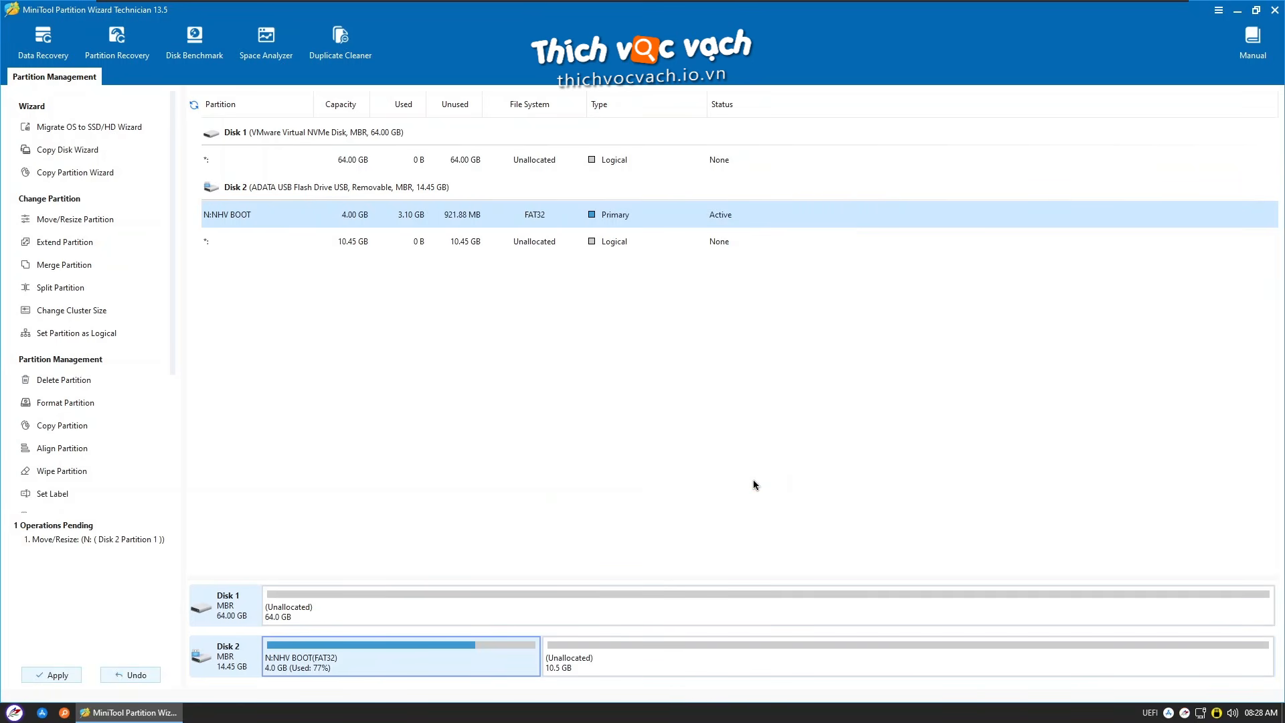
- Create a 10.45 GB primary NTFS partition with drive letter C: in the unallocated space of Disk 2, accepting the removable-disk warning
left_click(675, 669)
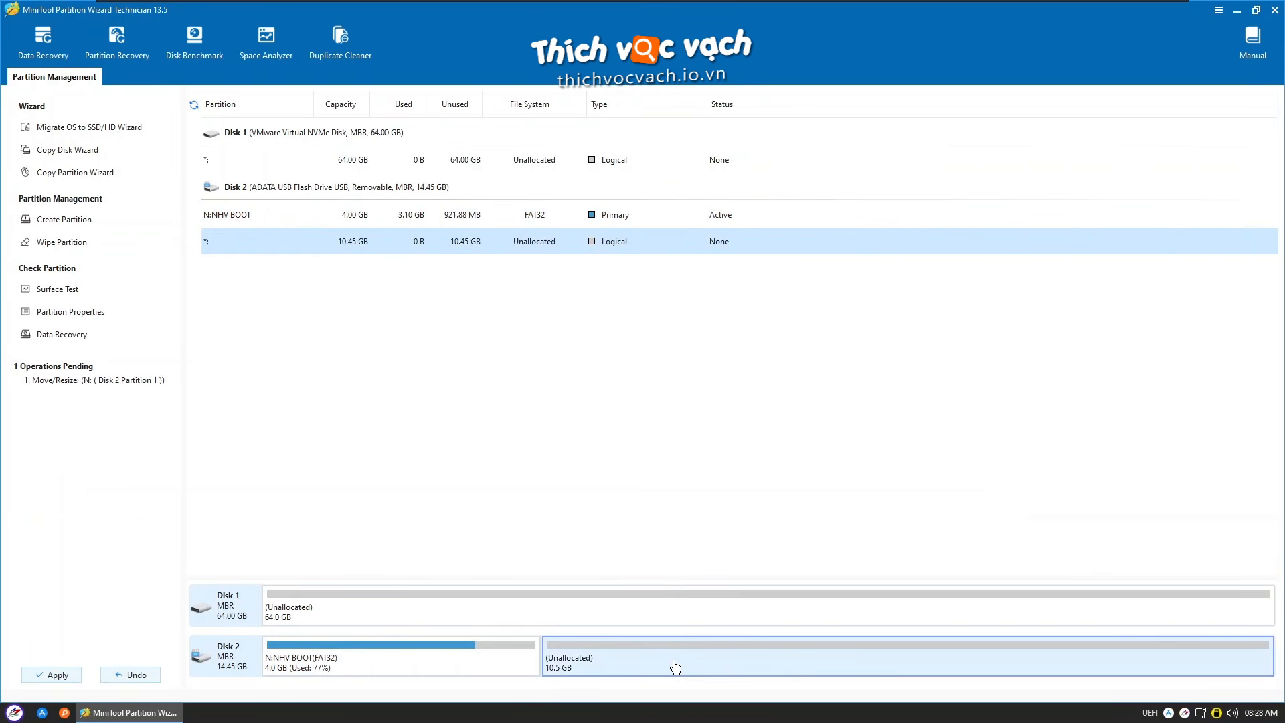
right_click(675, 665)
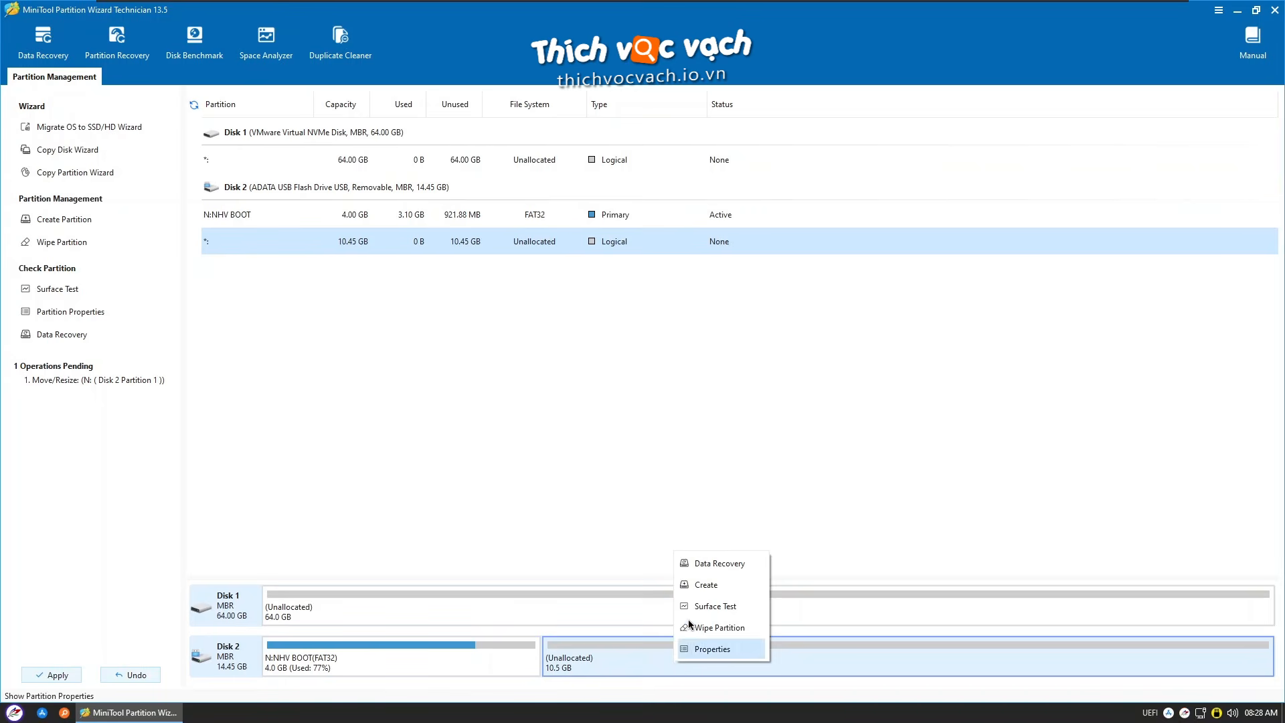
left_click(705, 587)
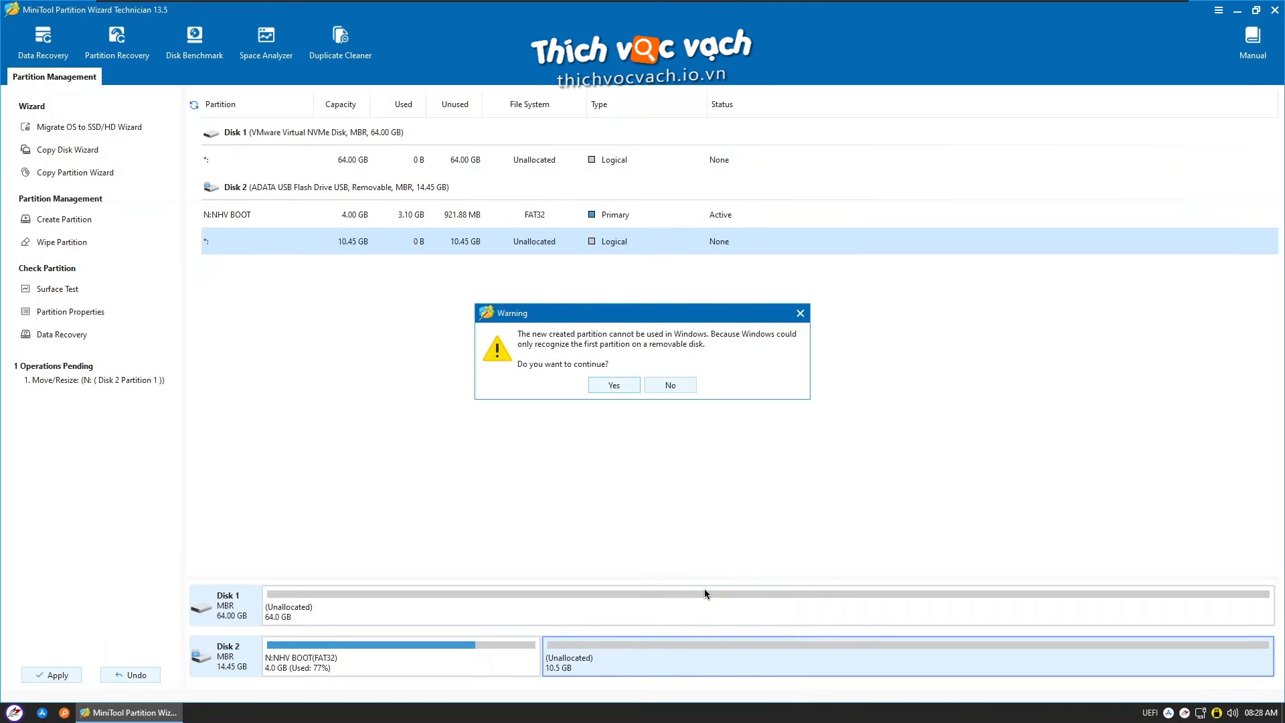
left_click(623, 385)
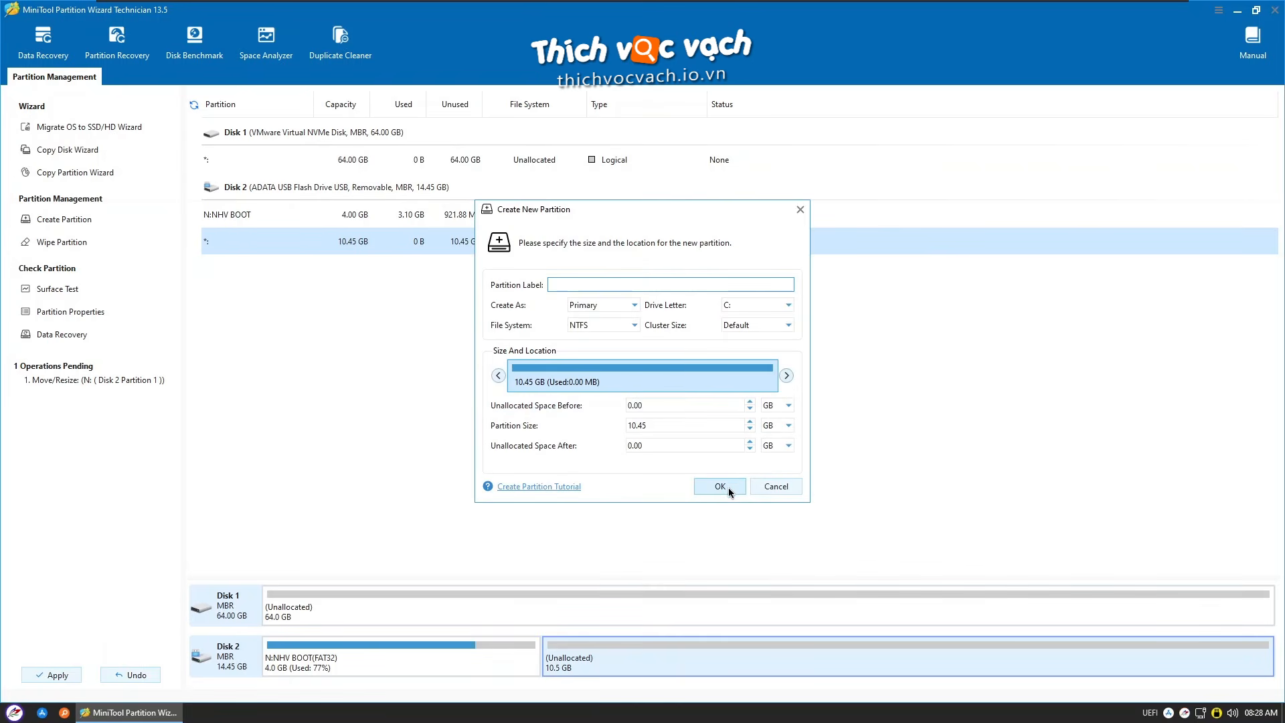
left_click(728, 486)
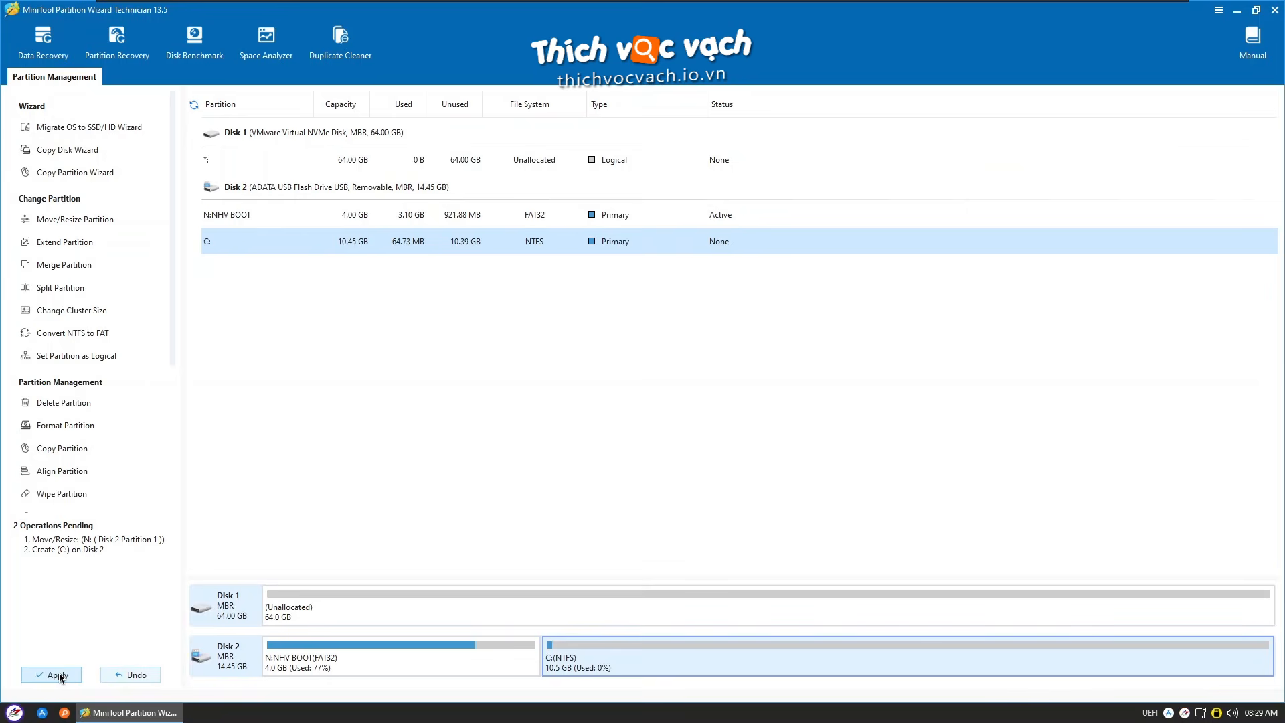
- Apply the pending resize and create operations to Disk 2 and close the partition manager
left_click(59, 675)
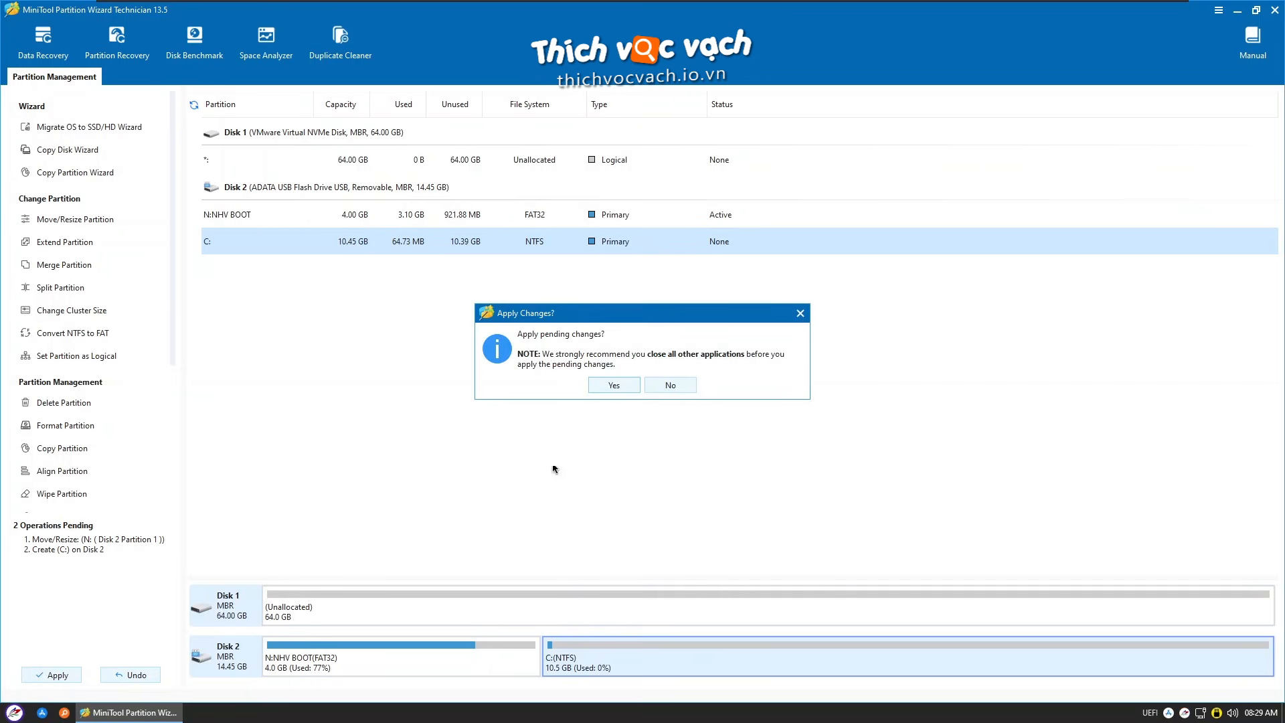
left_click(614, 385)
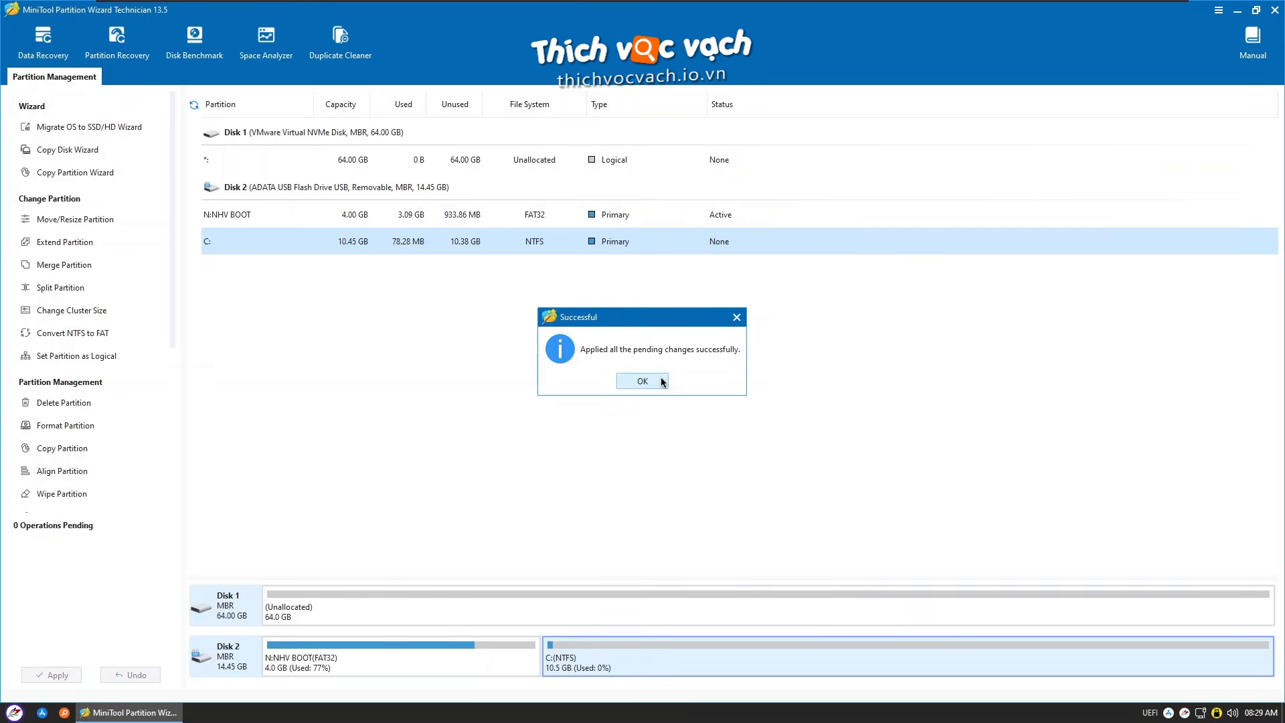
left_click(642, 381)
key("alt+F4")
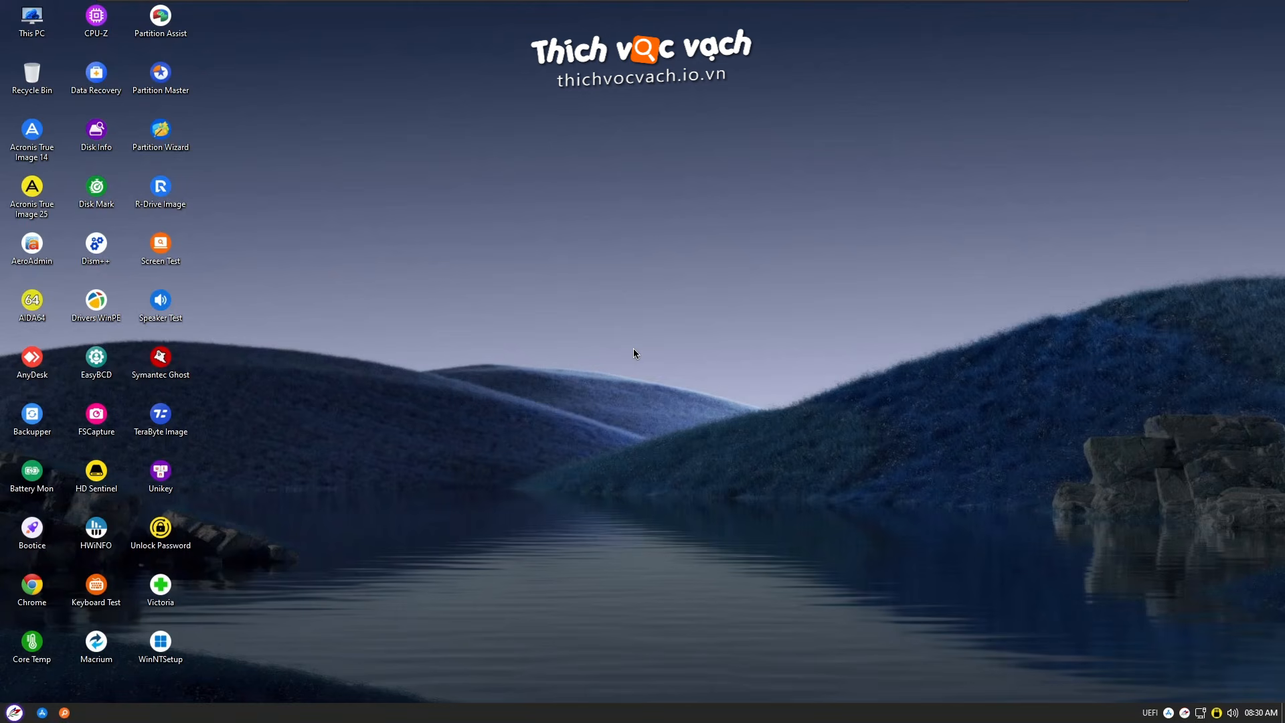
- Check the NHV-BOOT (N:) and USB Drive (C:) partitions in the file manager and look at the contents of C:
key("super+e")
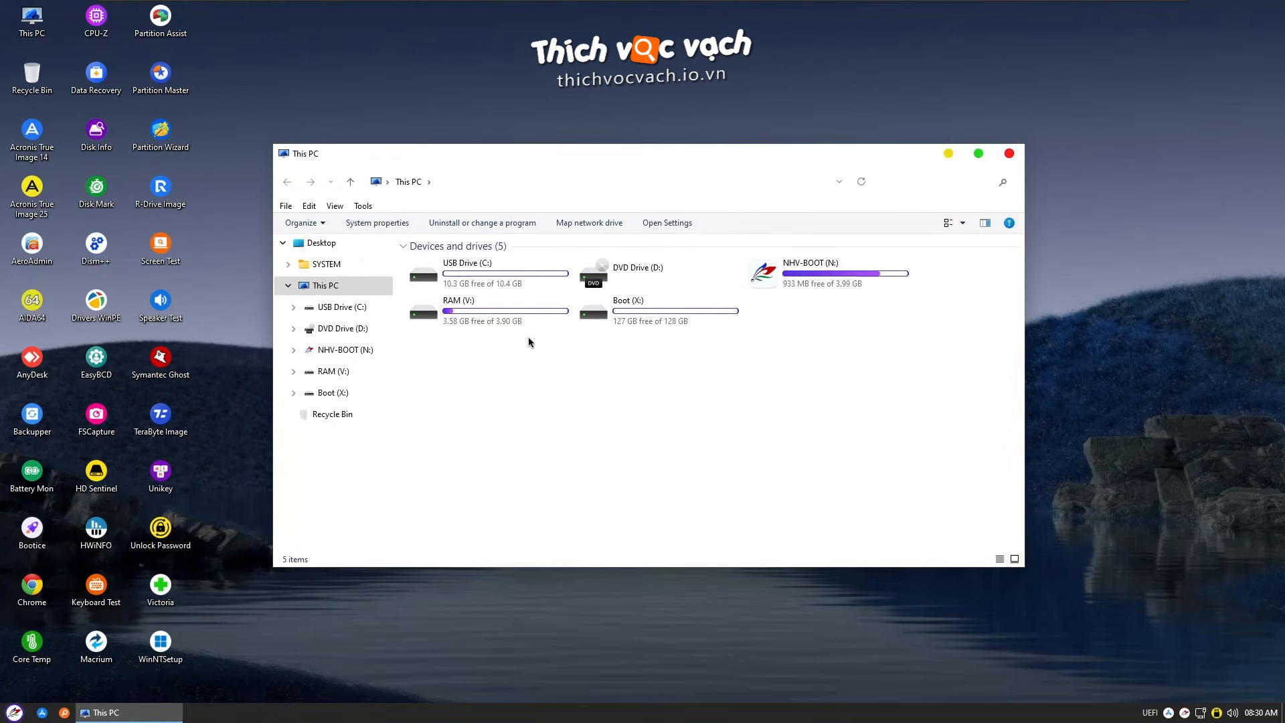
left_click(803, 274)
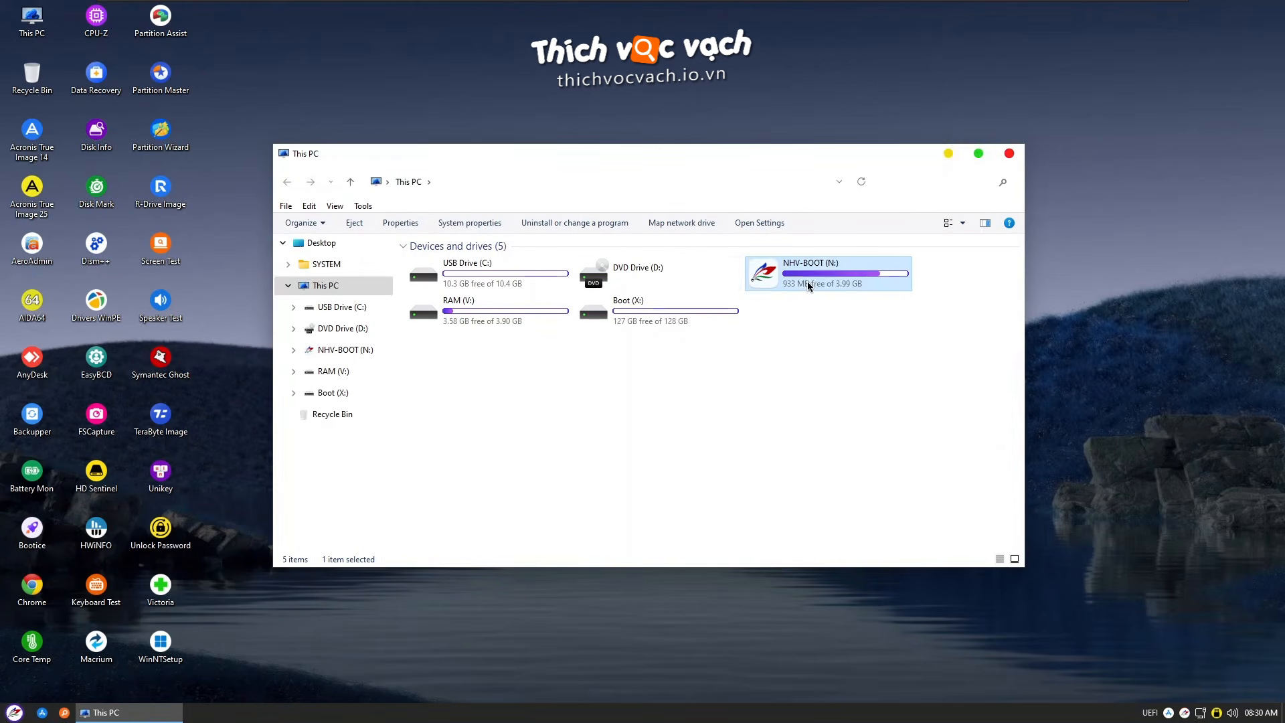
left_click(496, 282)
double_click(516, 277)
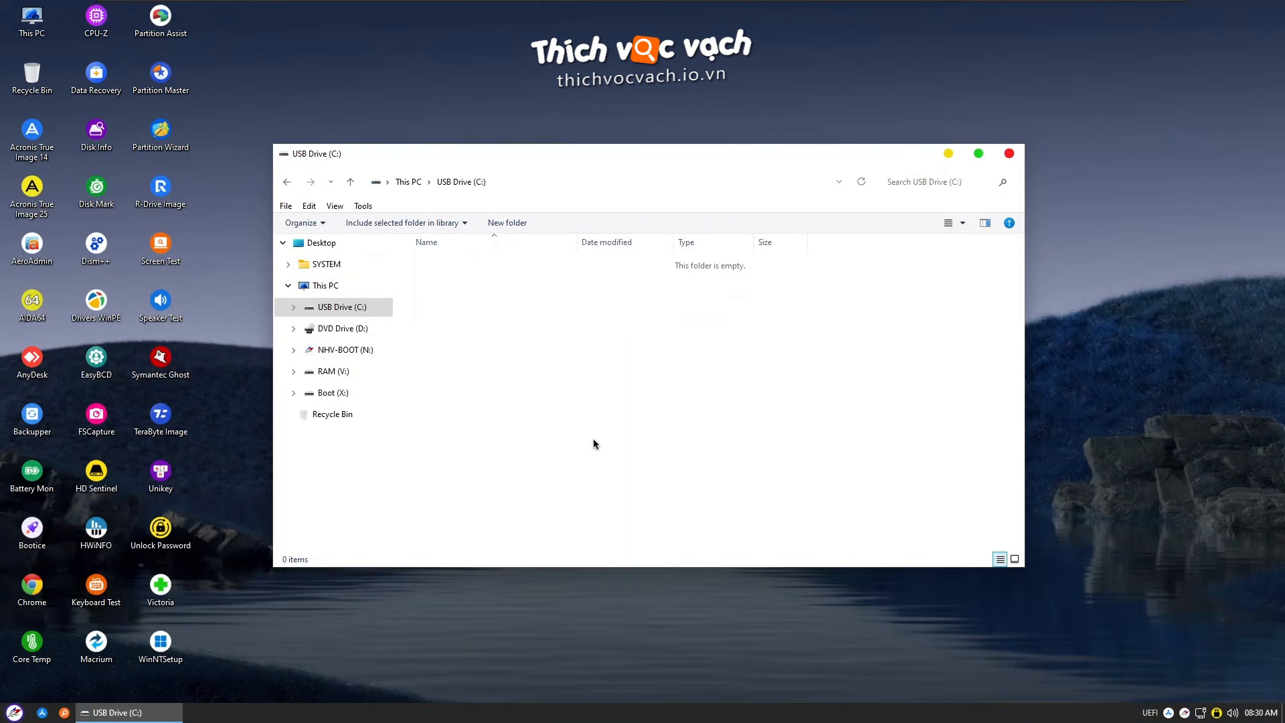
left_click(289, 187)
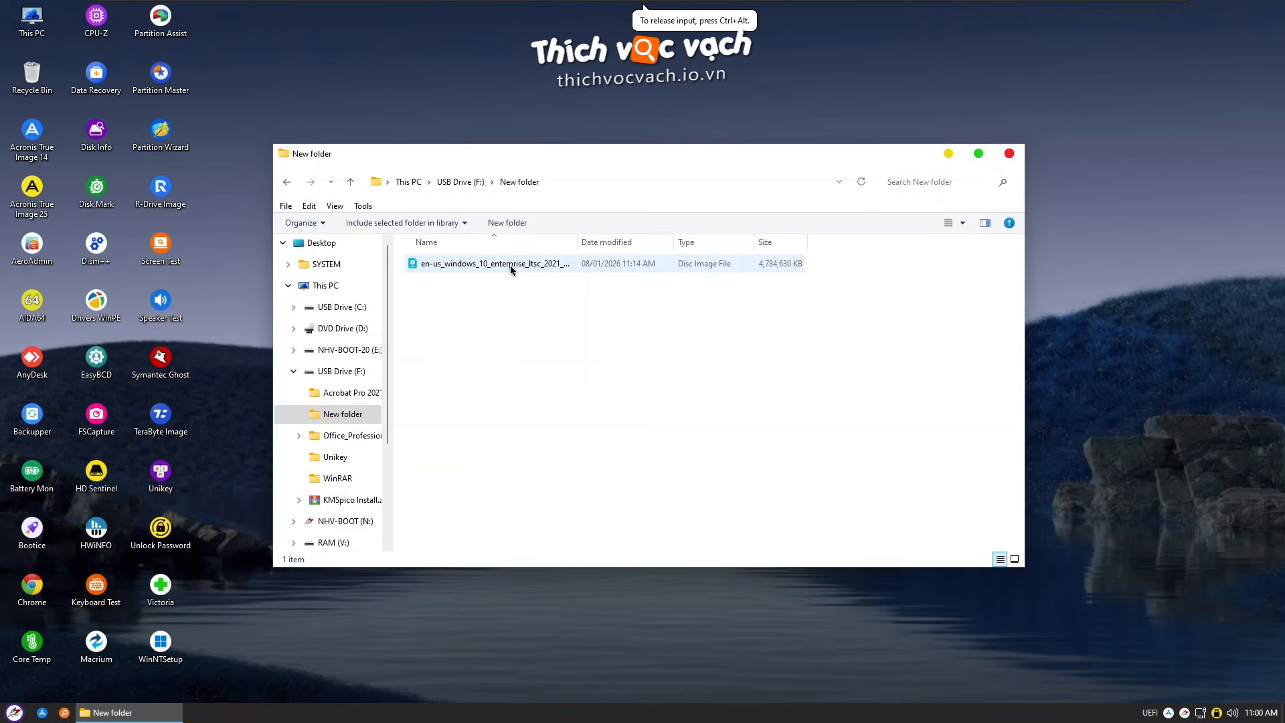
- Copy the Windows 10 Enterprise LTSC 2021 disc image from New folder on USB Drive (F:) into USB Drive (C:)
right_click(512, 270)
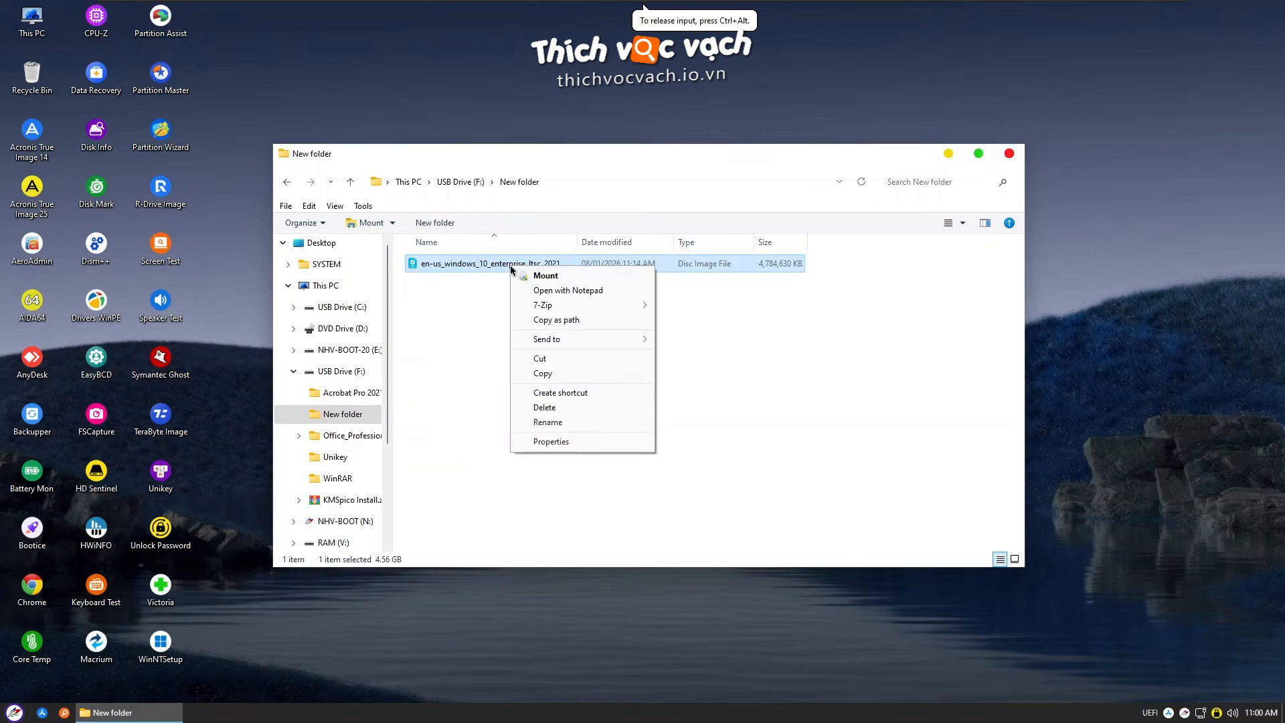
left_click(542, 372)
key("alt+Left")
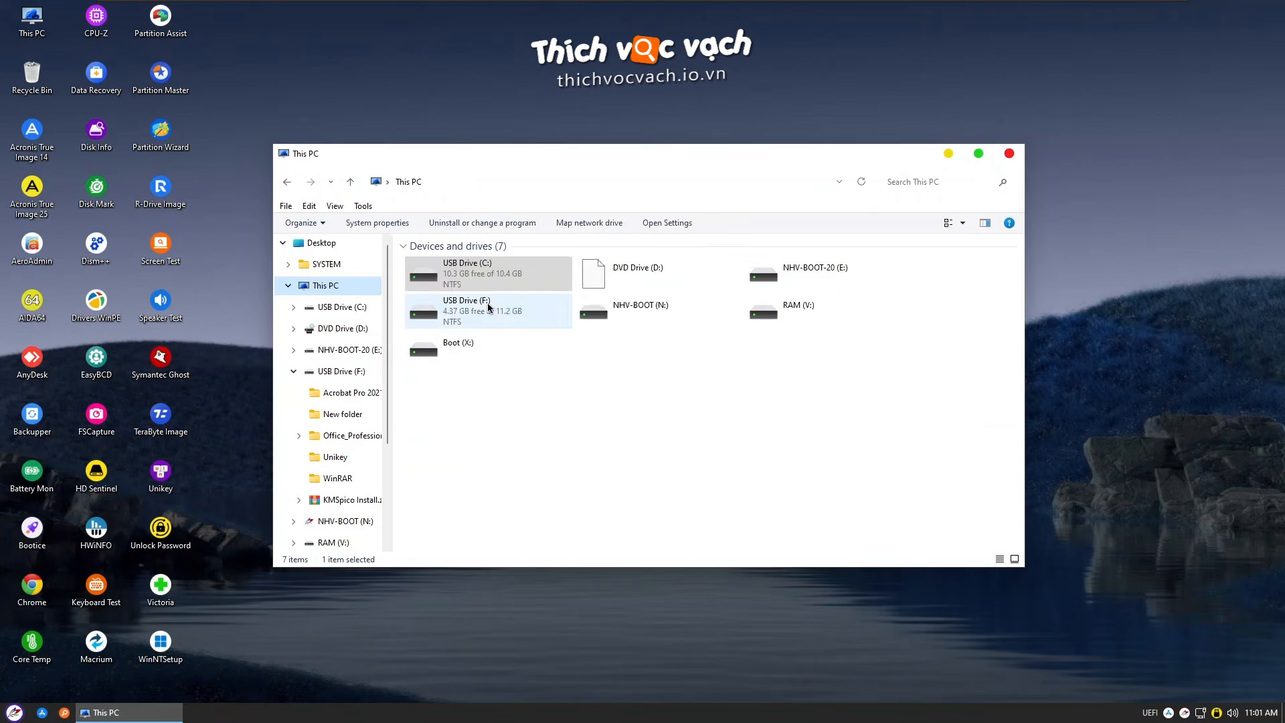
double_click(486, 275)
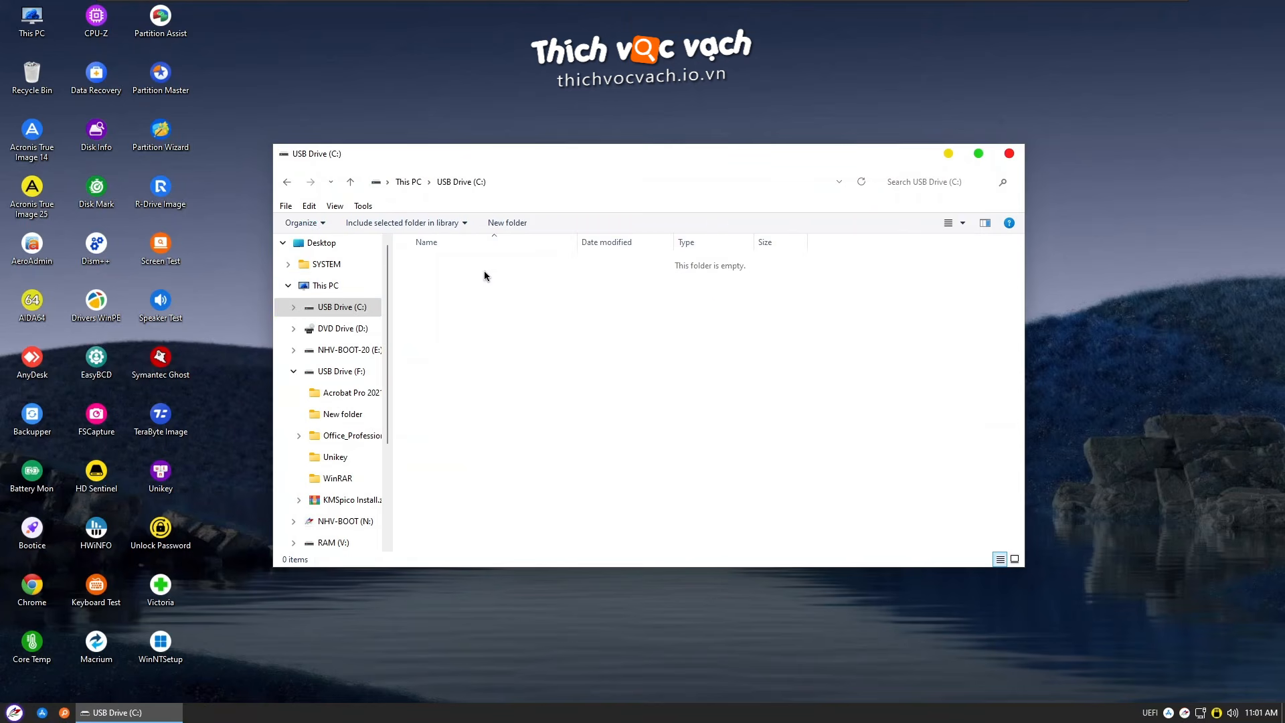
right_click(491, 321)
left_click(571, 405)
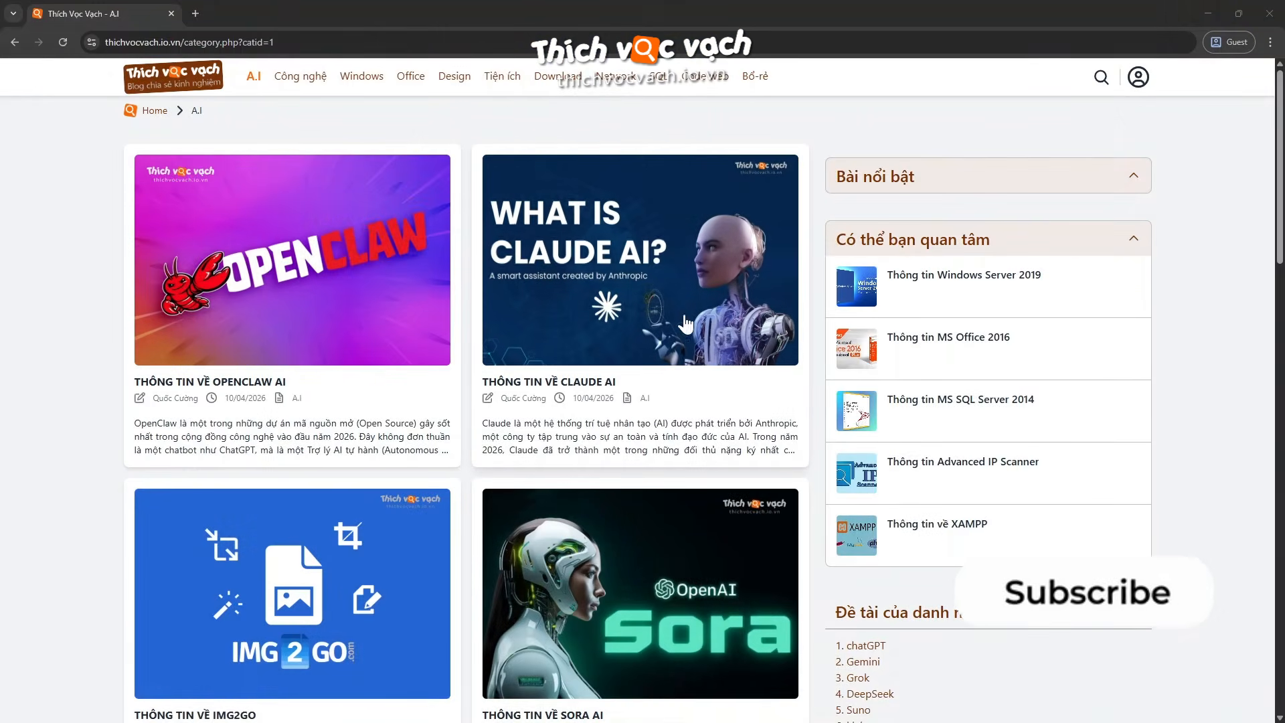
- Browse the A.I and Design articles on thichvocvach.io.vn, and view the Download list as a grid
scroll(685, 324, "down", 10)
scroll(663, 292, "up", 10)
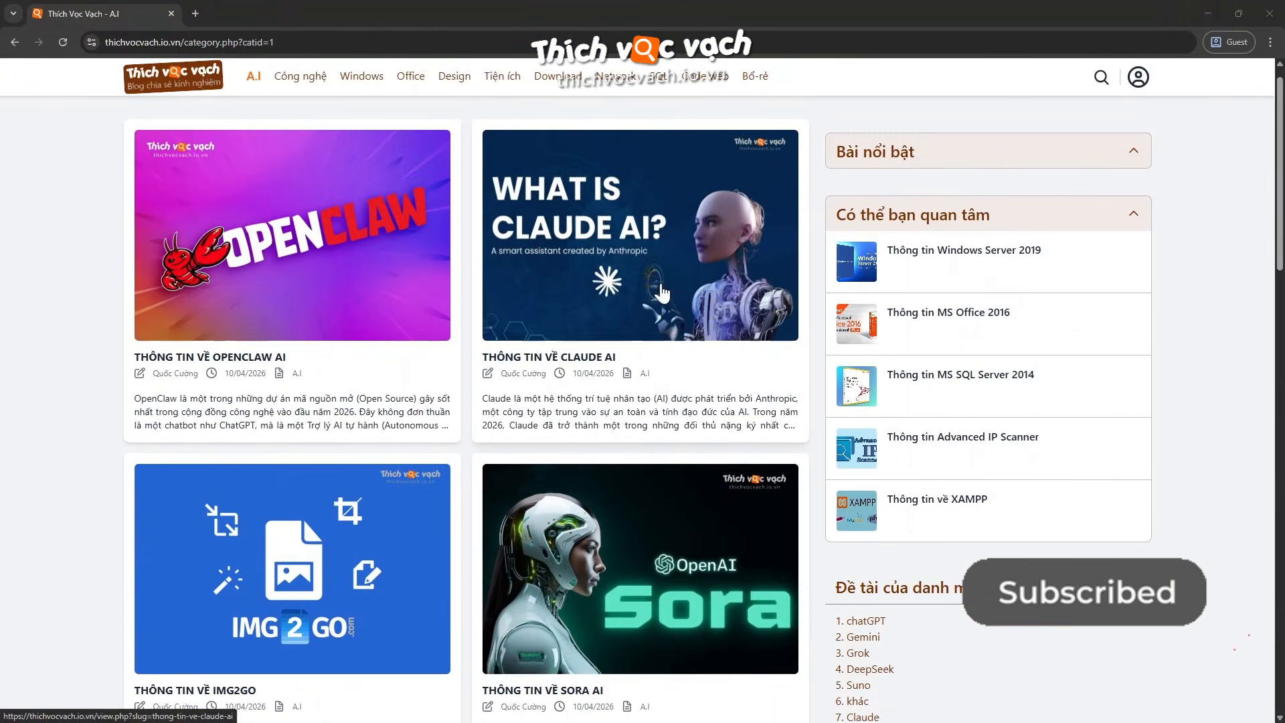
left_click(454, 77)
scroll(624, 267, "down", 5)
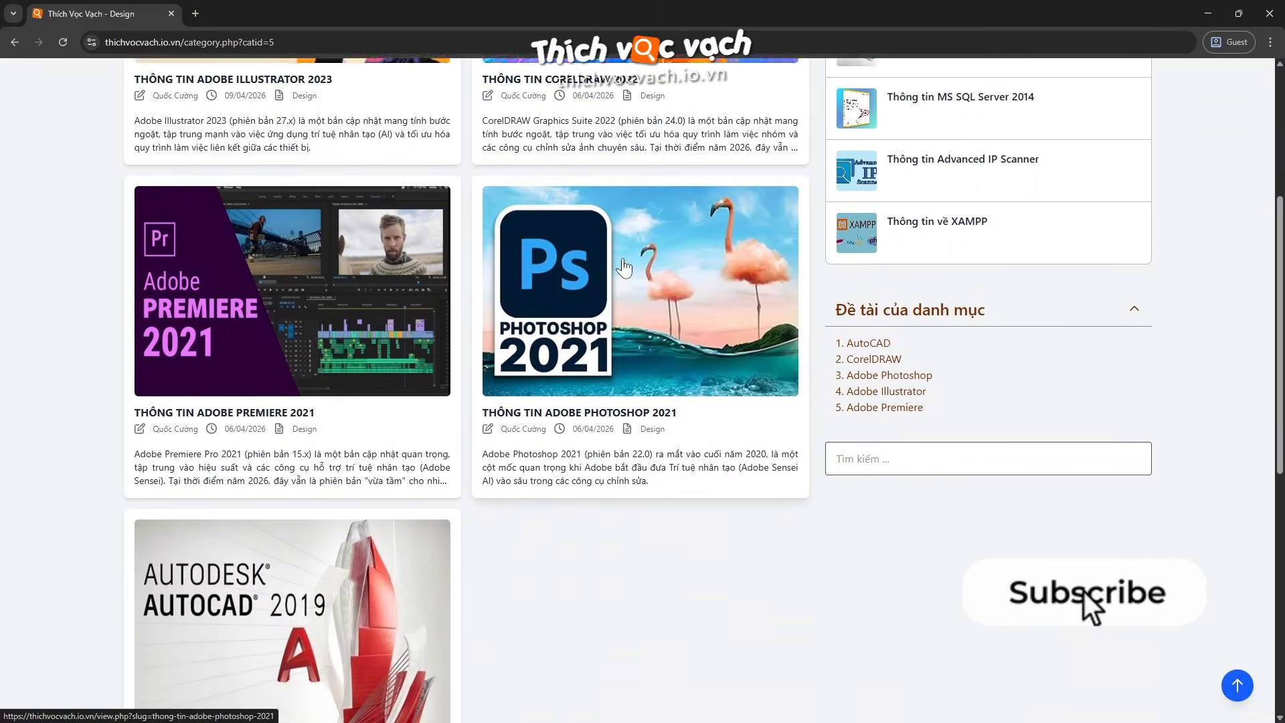
scroll(623, 268, "up", 5)
left_click(558, 76)
left_click(337, 145)
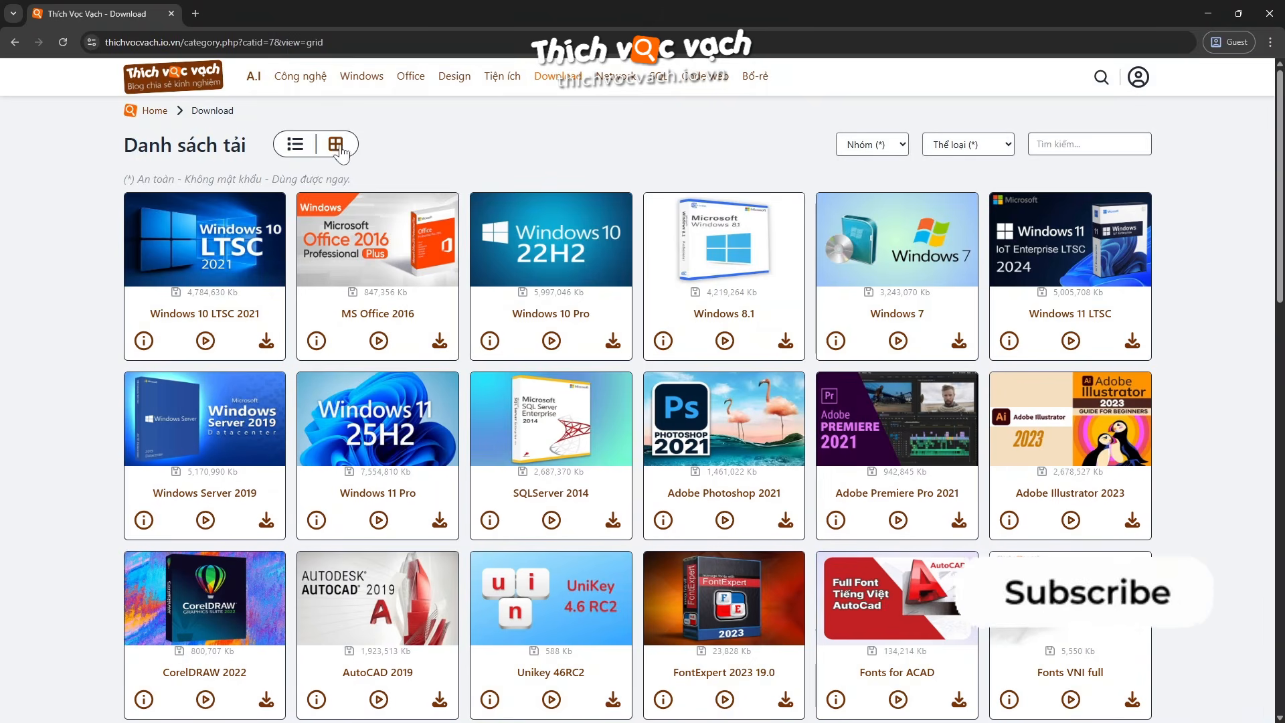